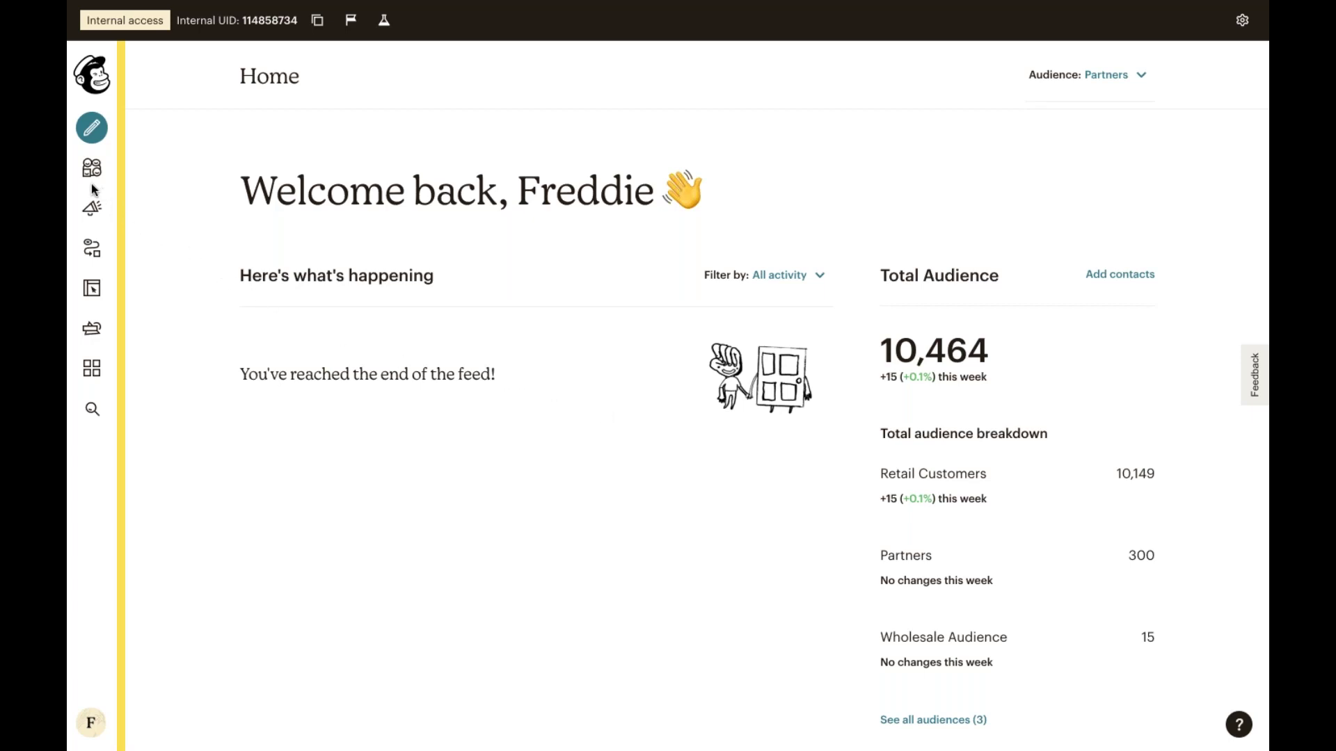
Open the Customer Journeys section and review its featured starting points and the list of existing journeys.
left_click(95, 253)
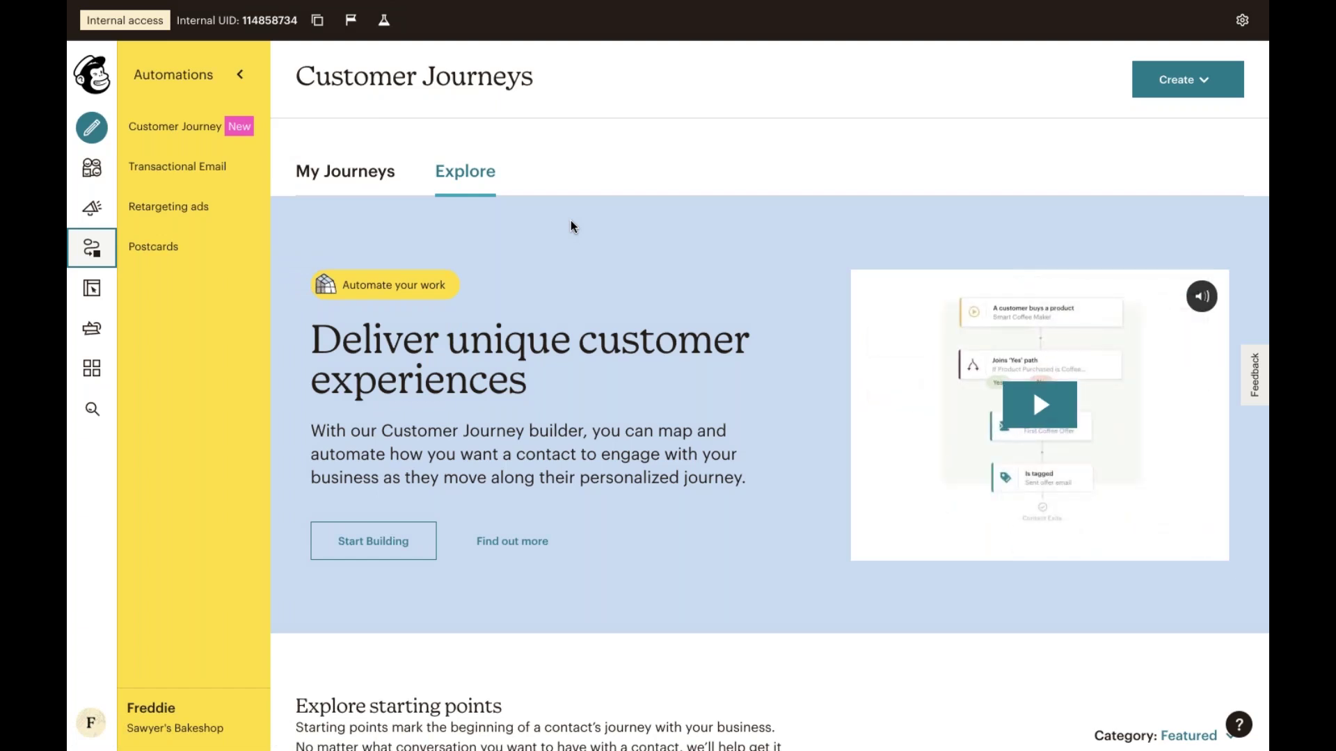
scroll(570, 221, "down", 3)
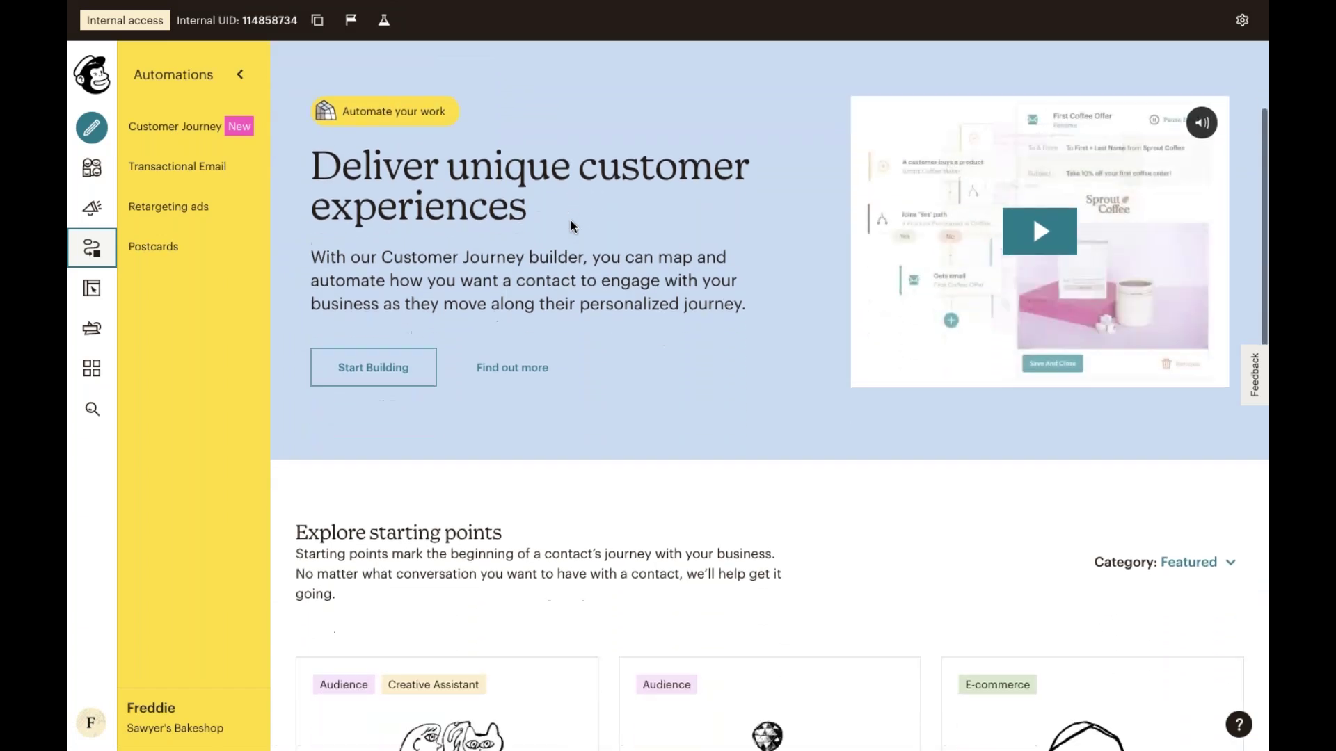
scroll(571, 226, "down", 3)
scroll(571, 226, "down", 1)
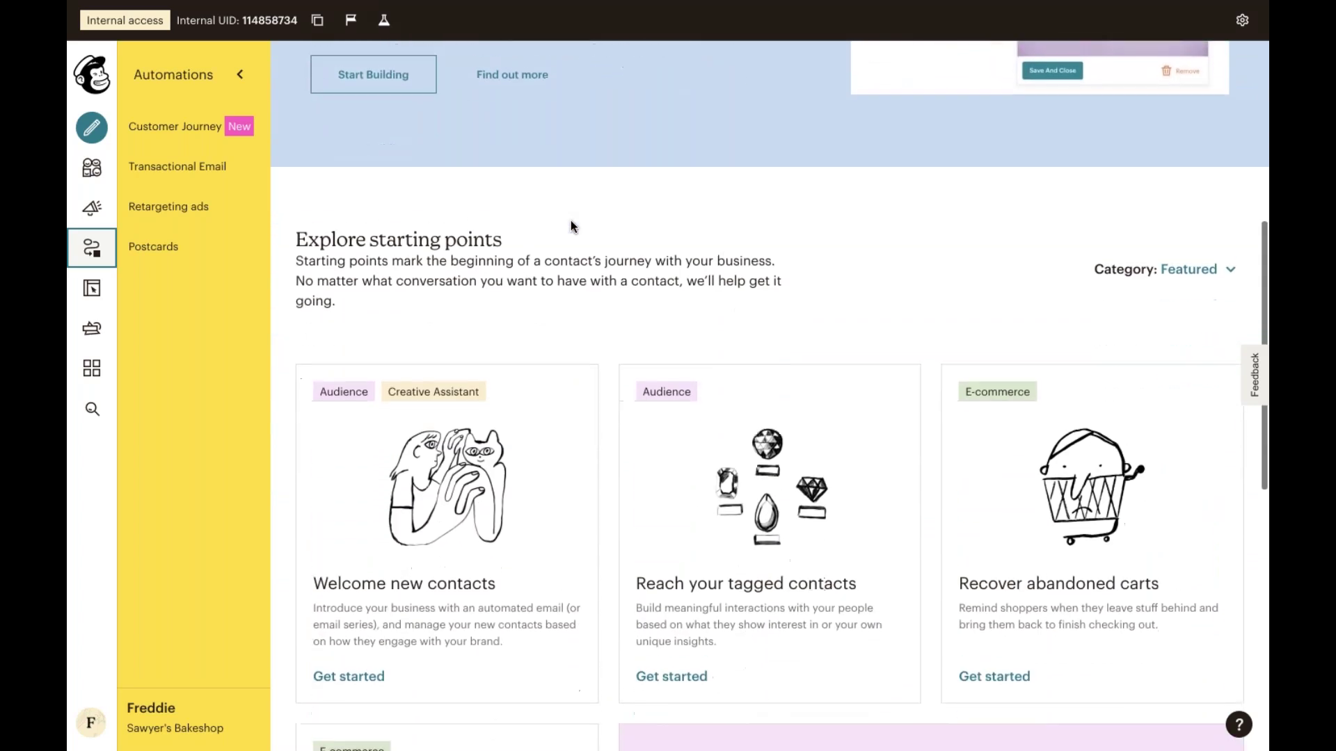
scroll(571, 226, "down", 2)
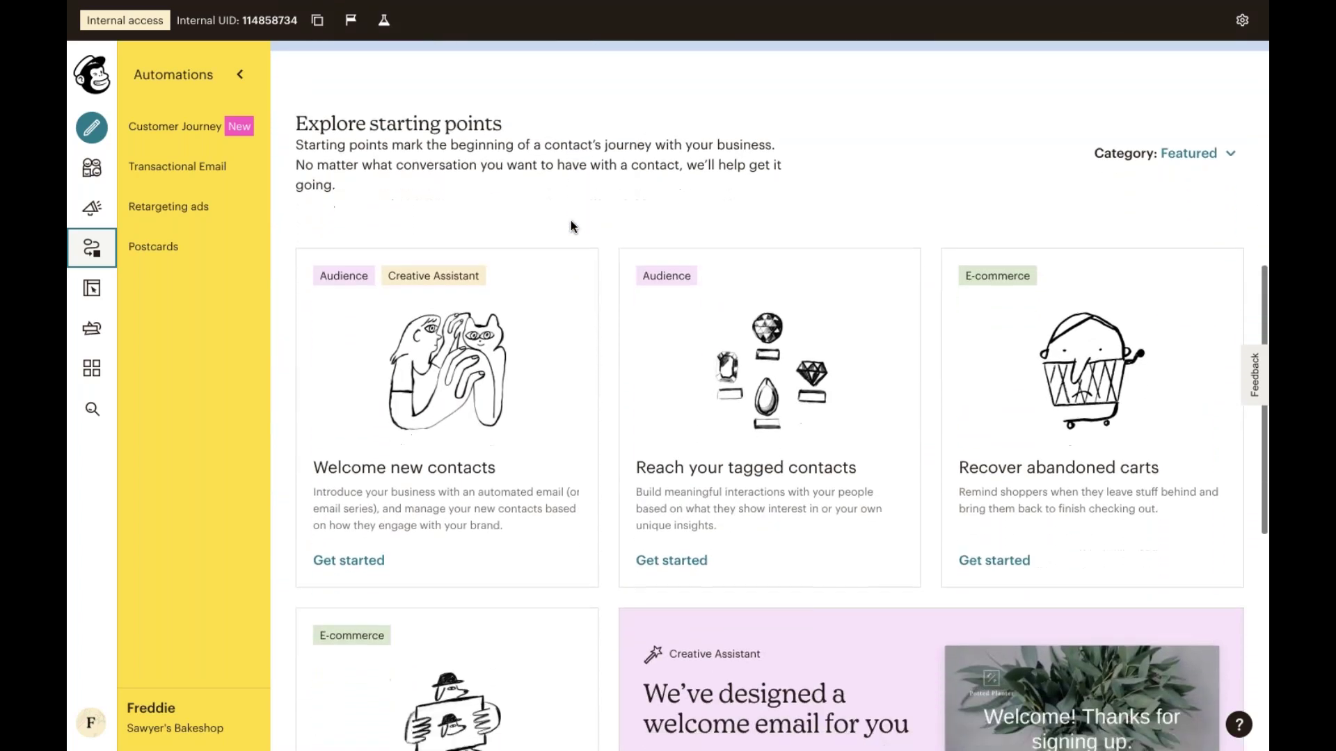
scroll(570, 226, "down", 5)
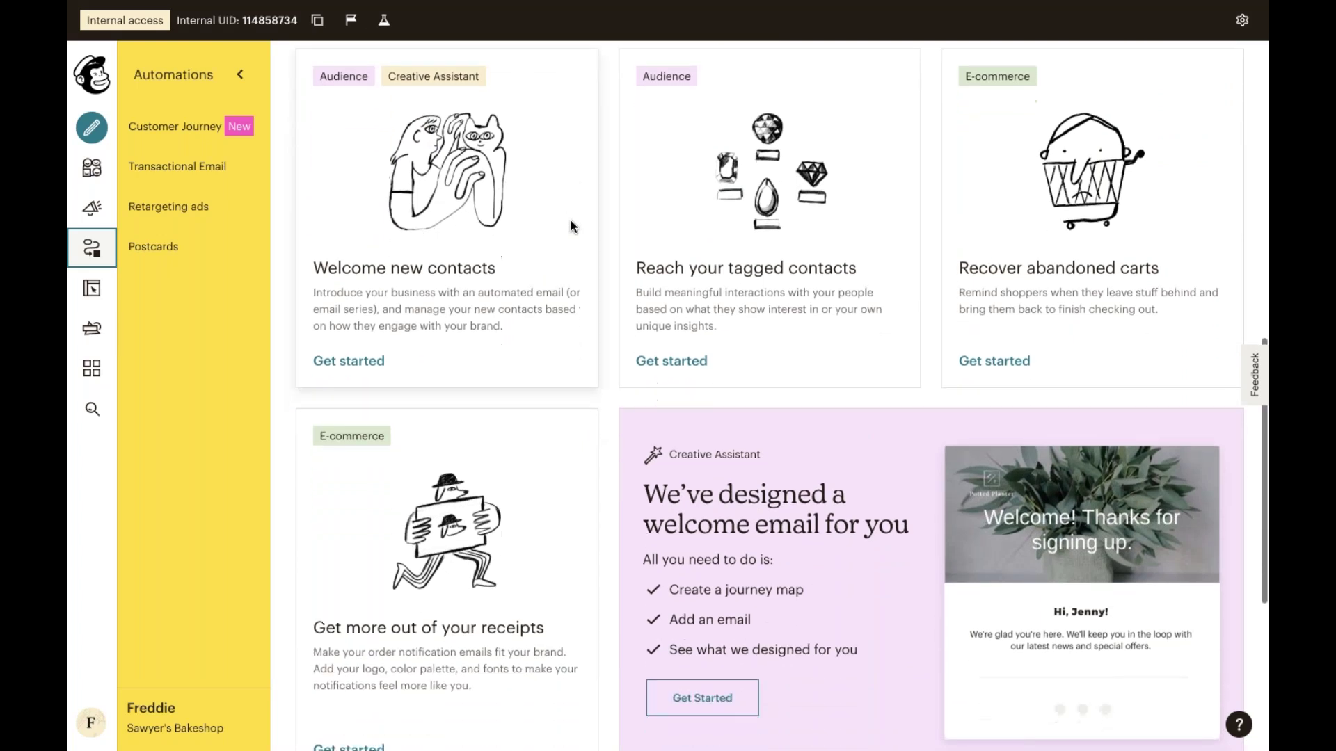
scroll(571, 220, "up", 10)
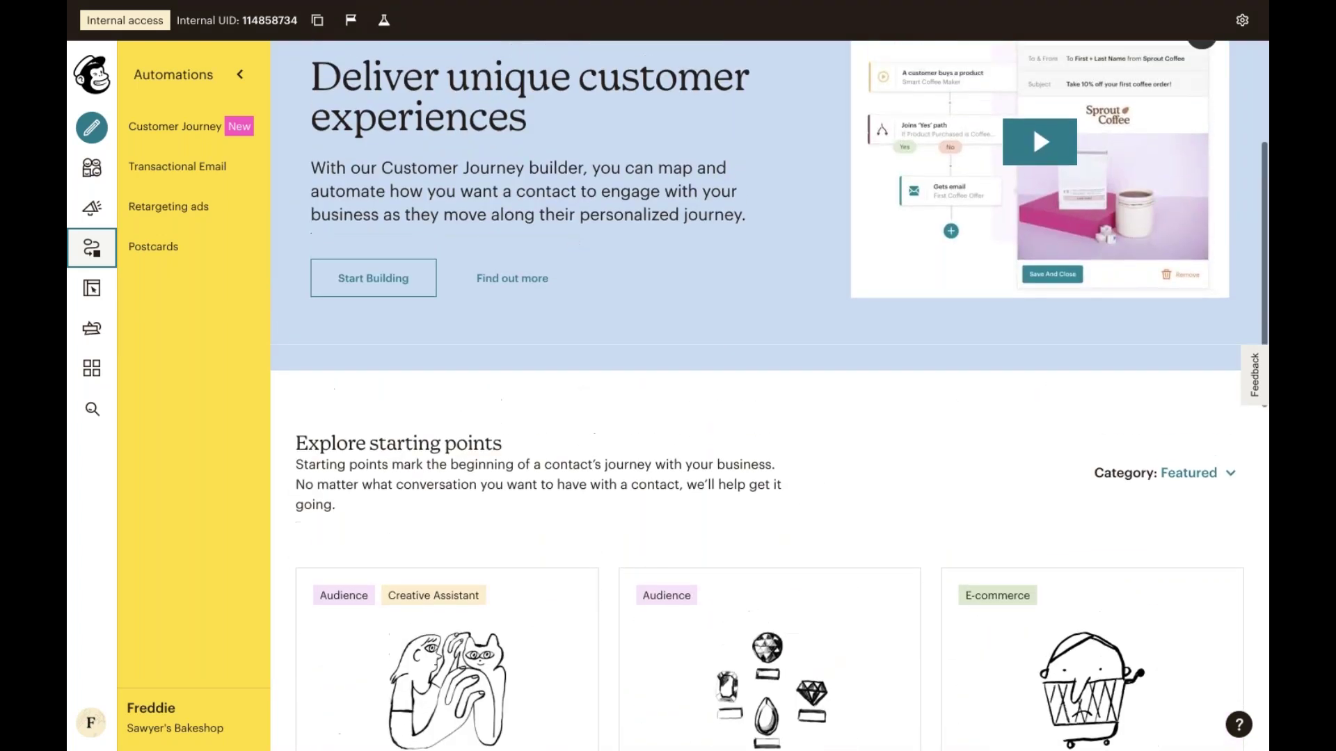
scroll(769, 389, "up", 1)
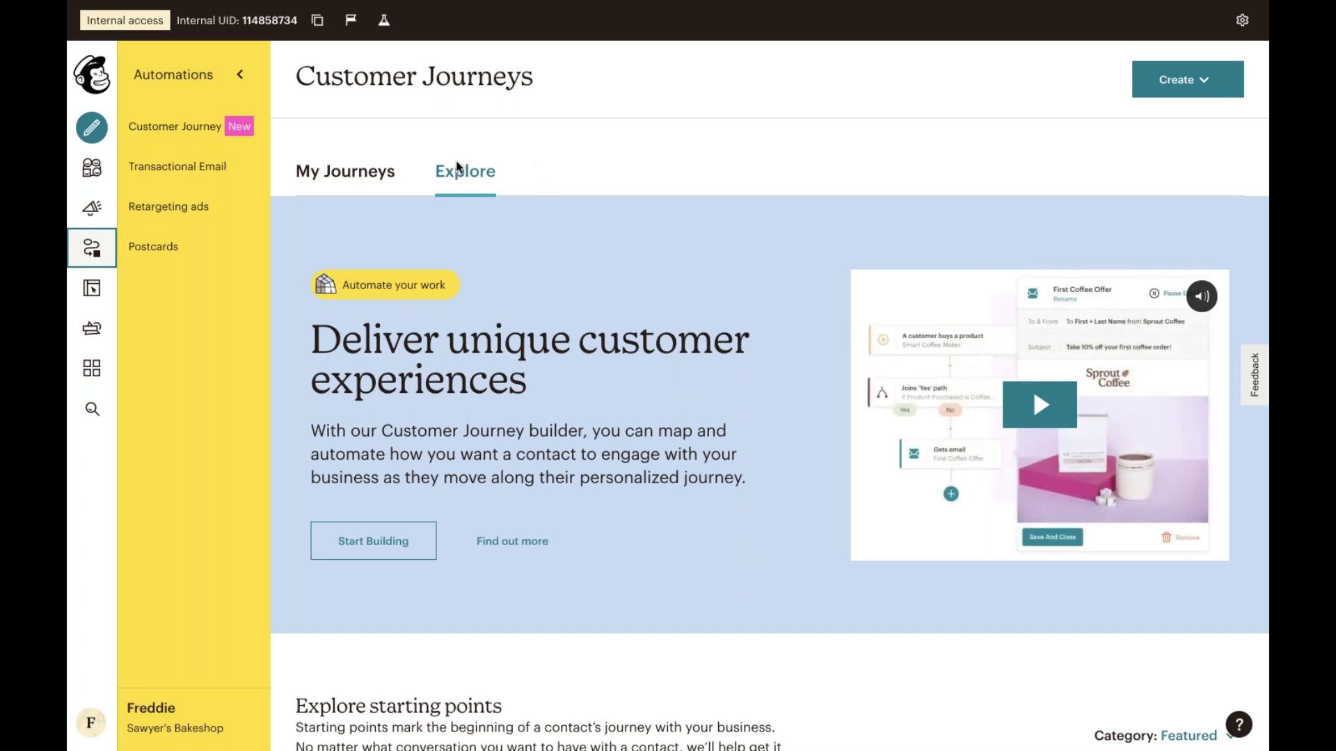
left_click(346, 182)
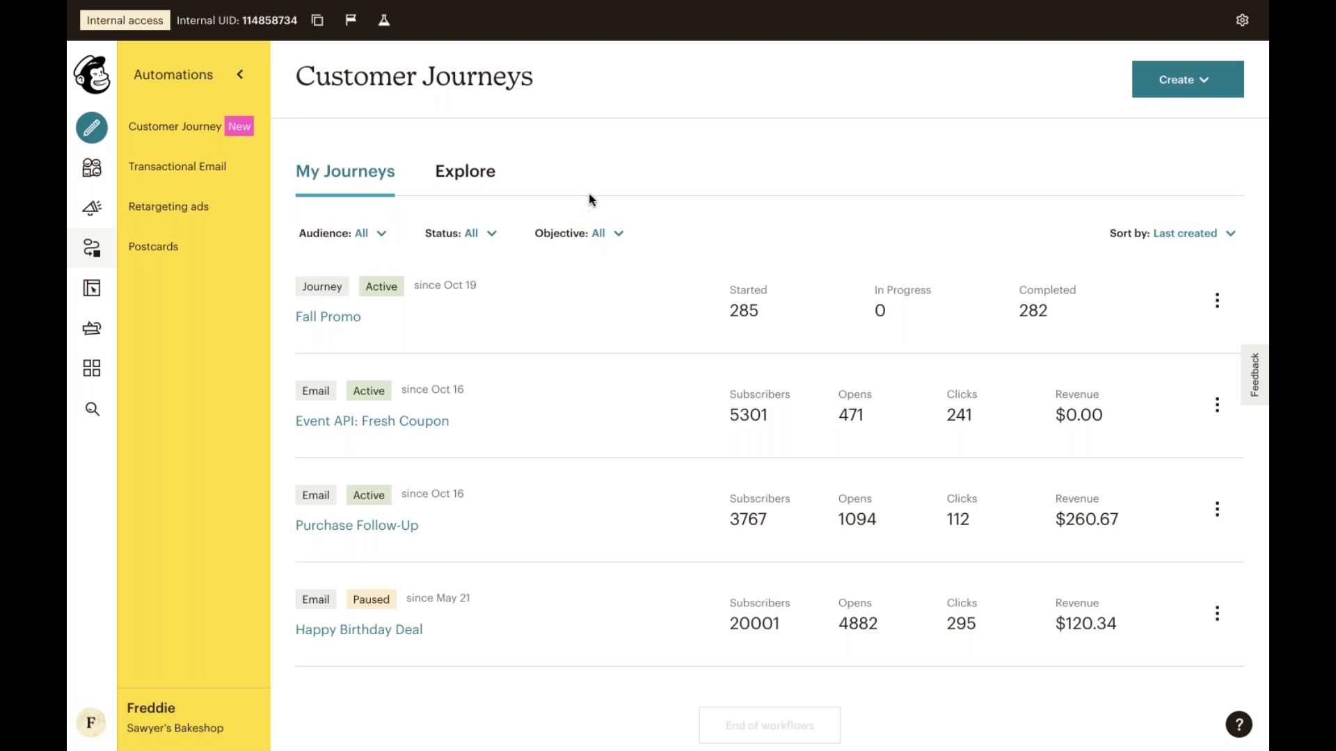
Create a customer journey named "New Subscriber Journey" for the Retail Customers audience and start building it.
left_click(1188, 88)
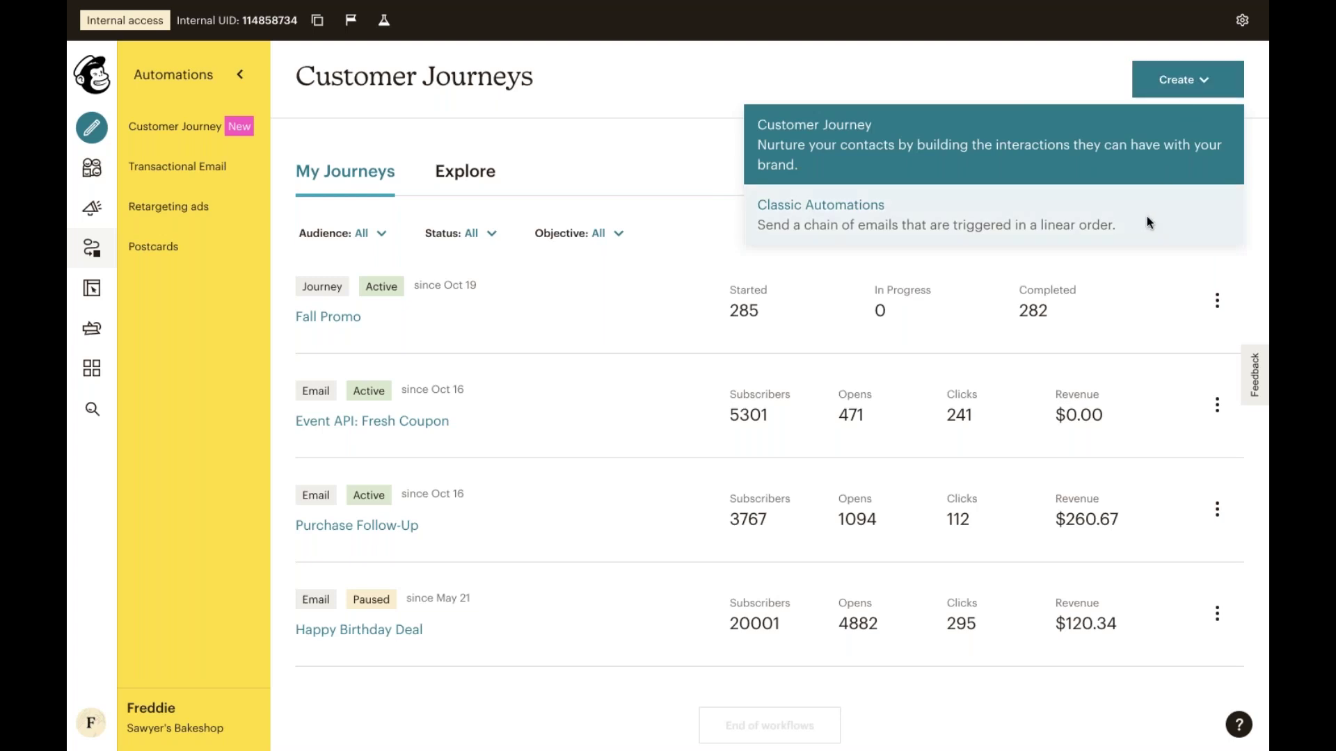
left_click(1137, 128)
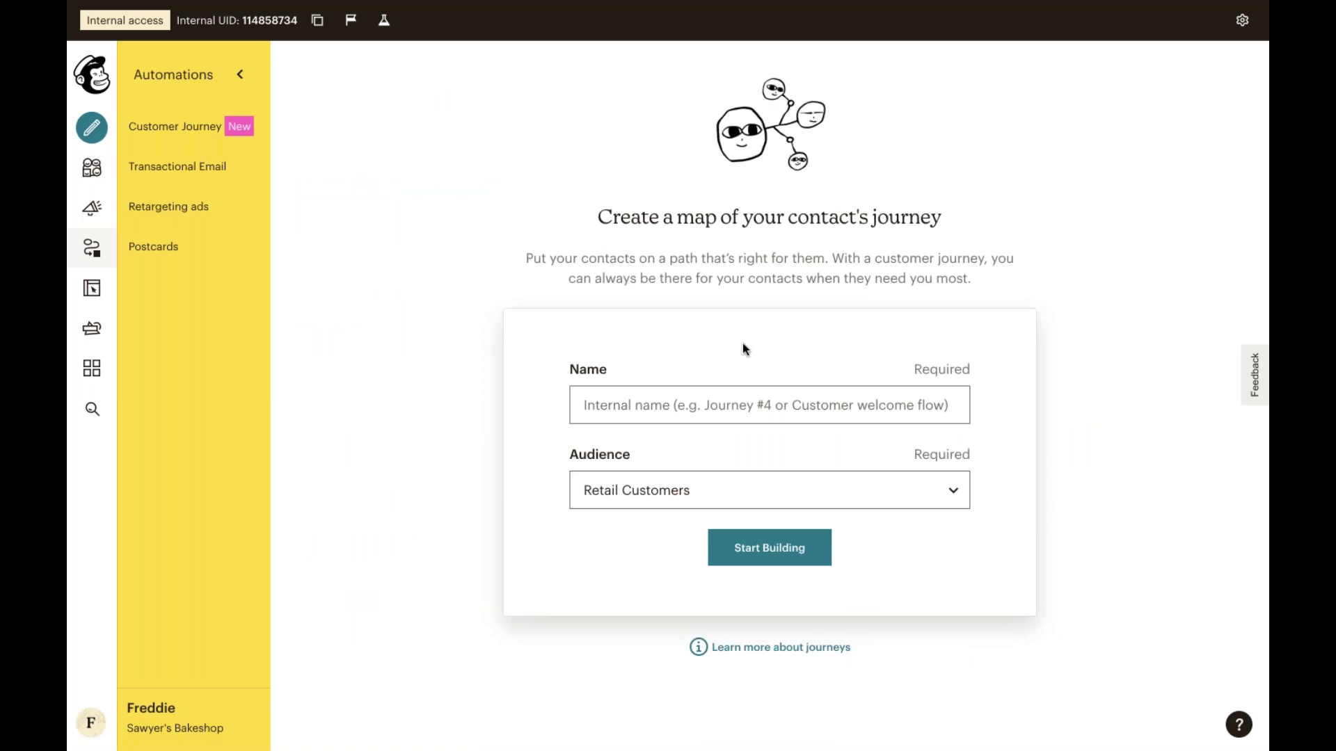
left_click(678, 395)
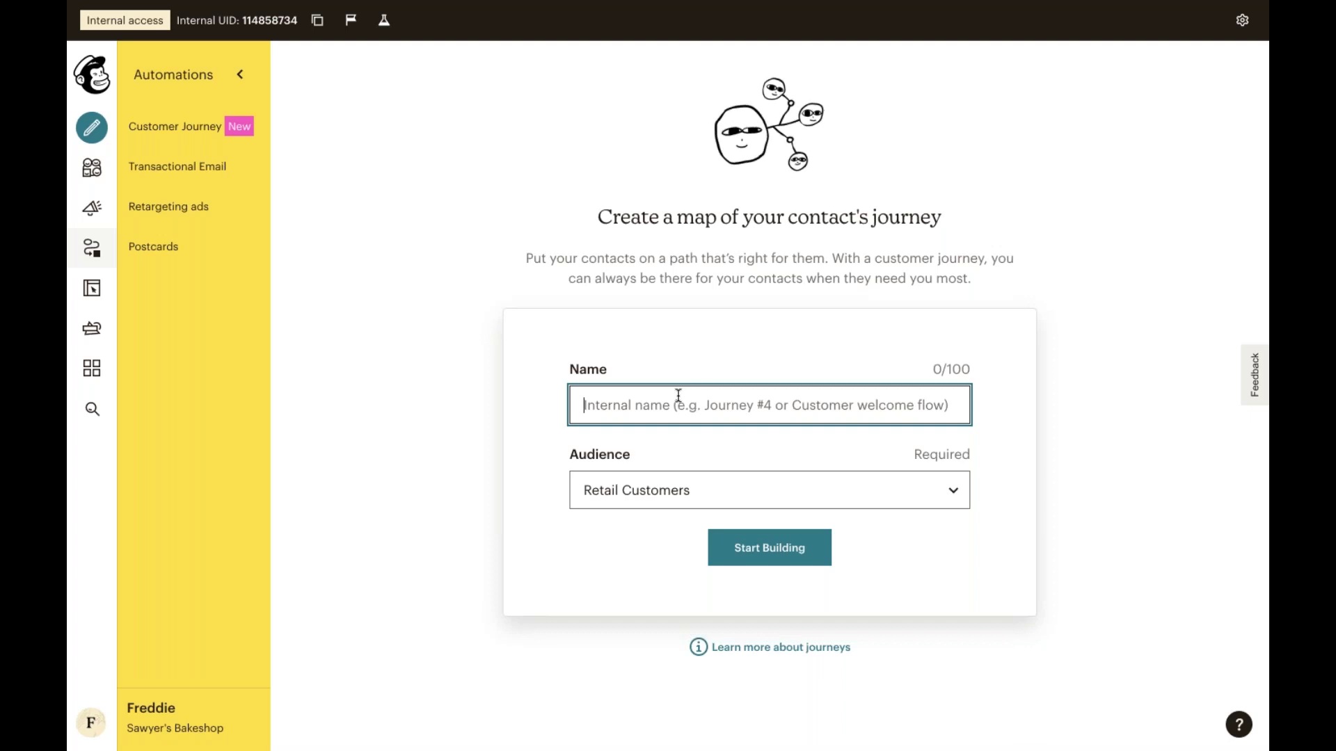
type("New Su")
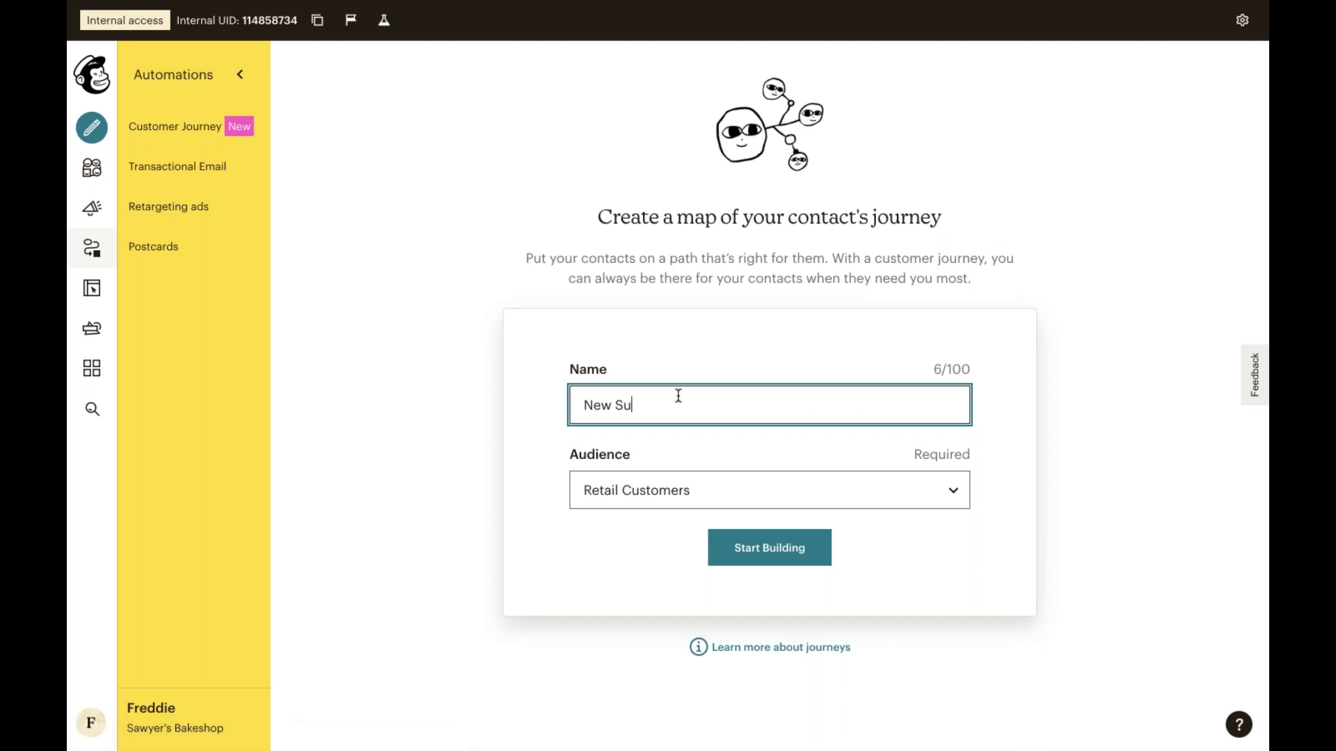
type("bscrib")
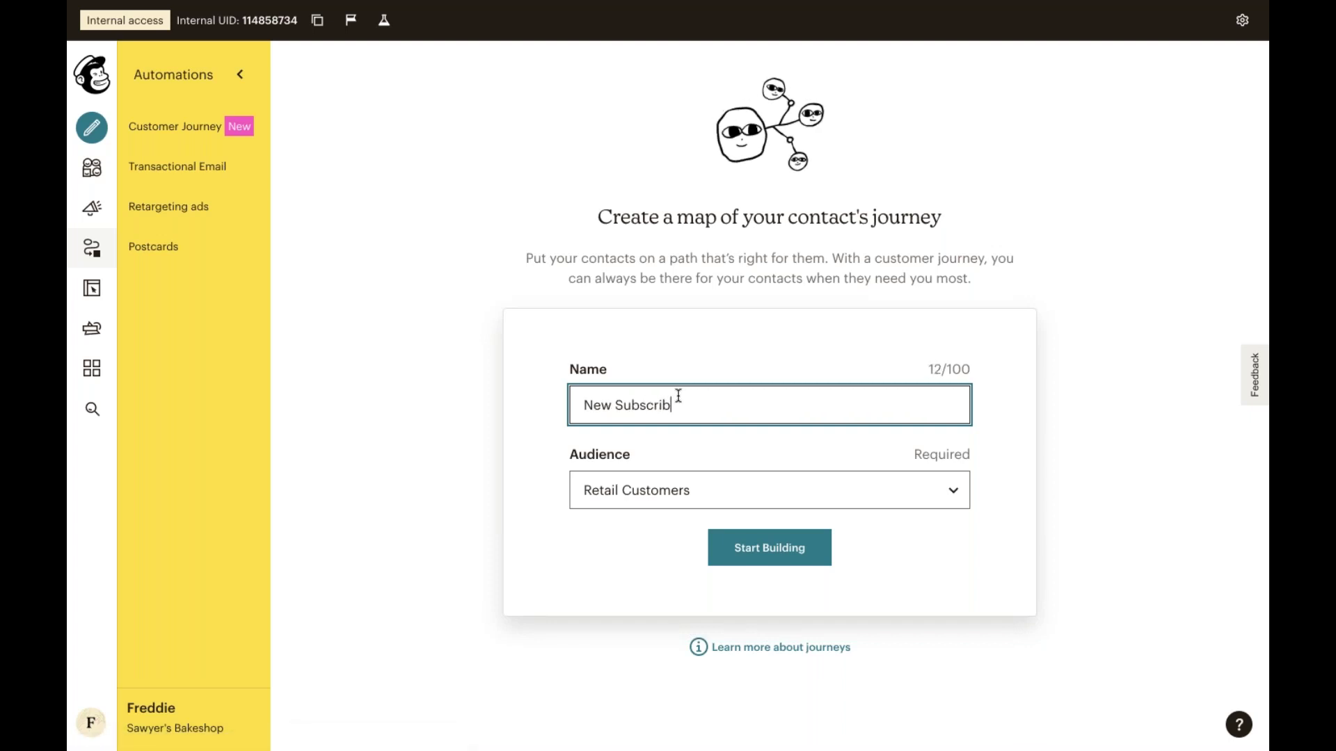
type("er Journey")
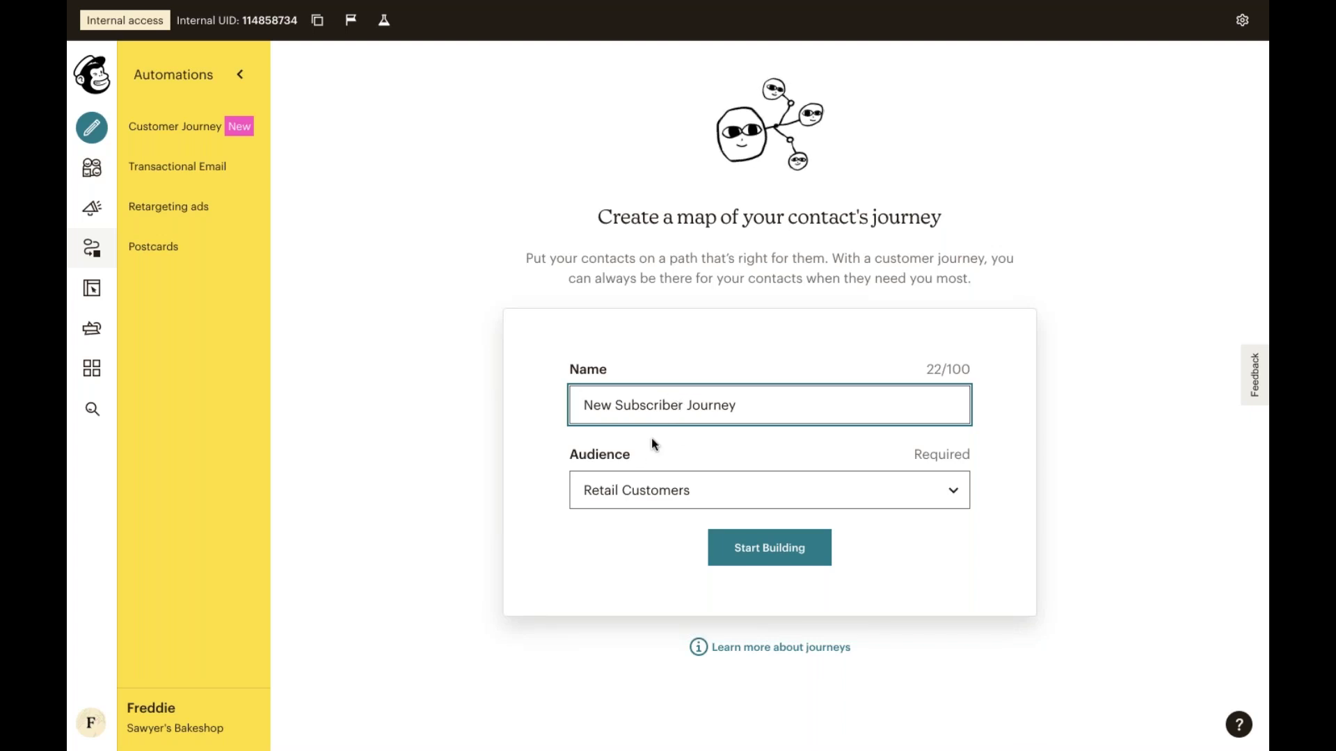
left_click(680, 485)
left_click(681, 468)
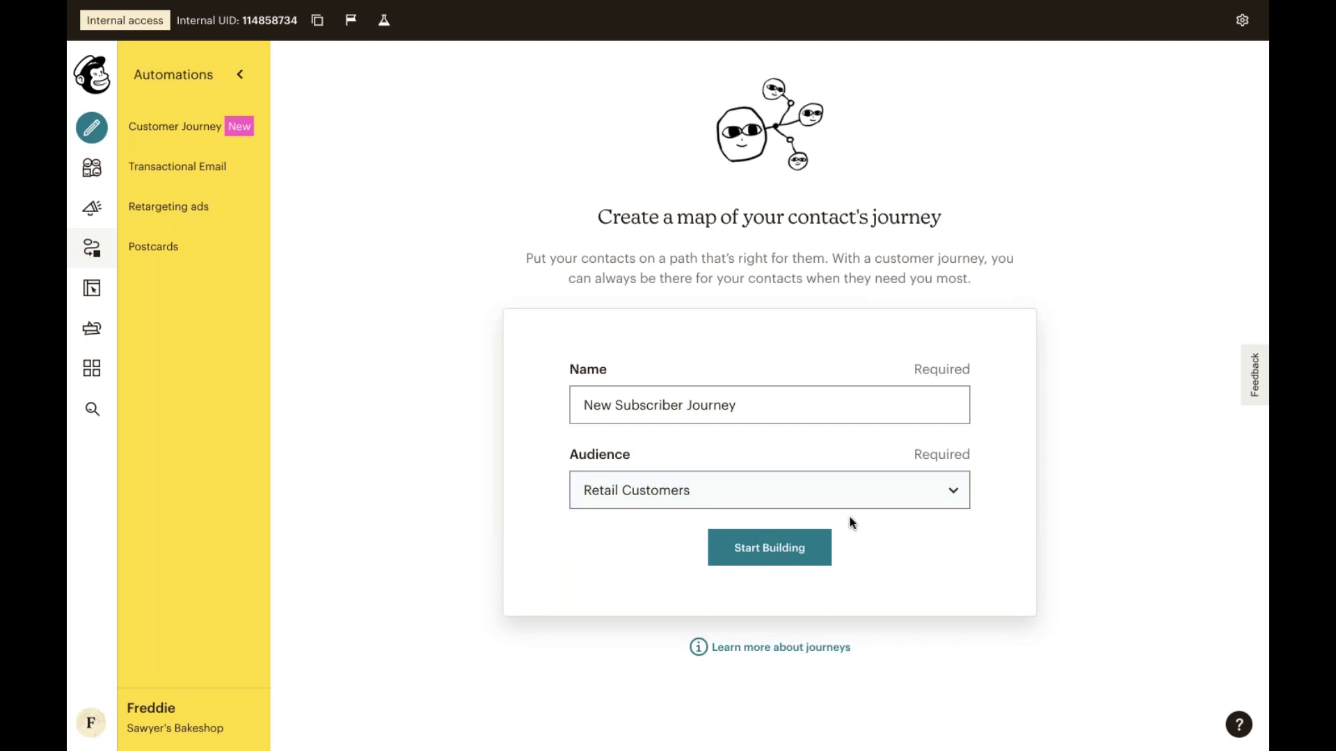
left_click(789, 555)
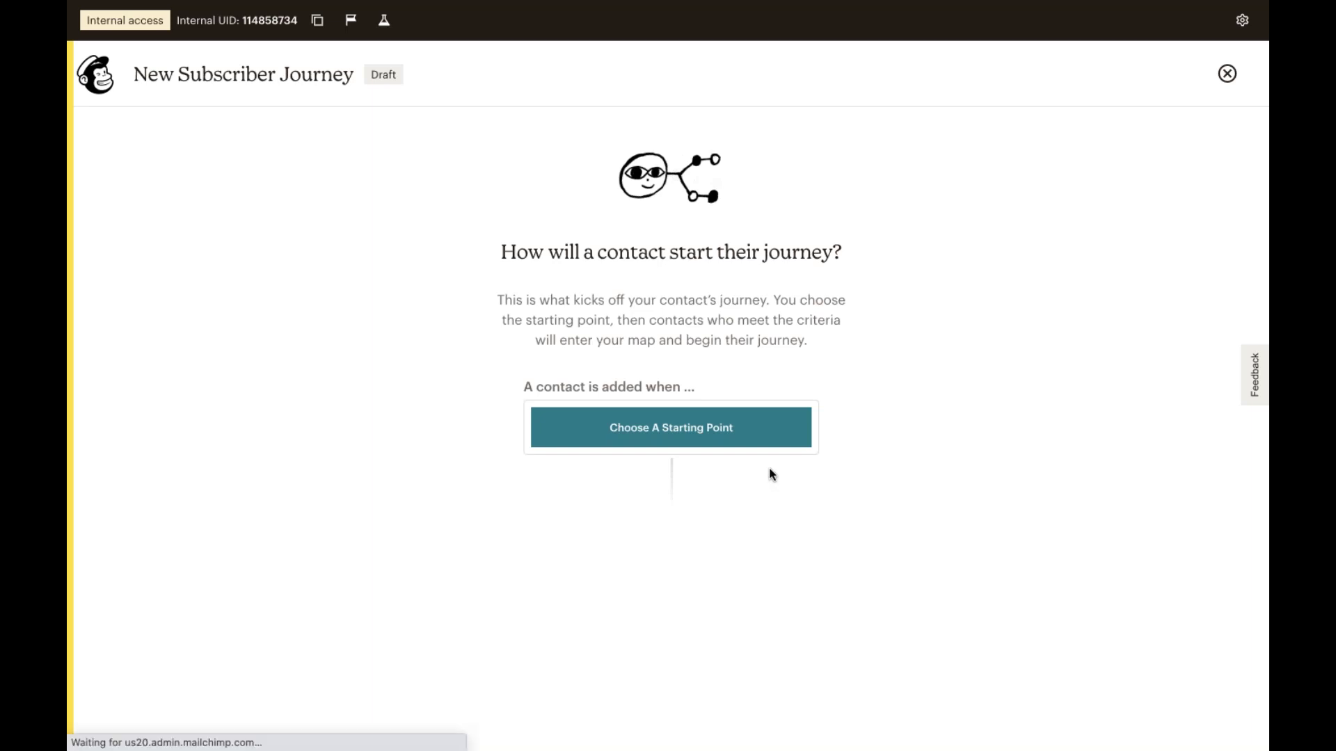
Set the journey's starting point to Signs up, with imported contacts included, and save it.
left_click(760, 431)
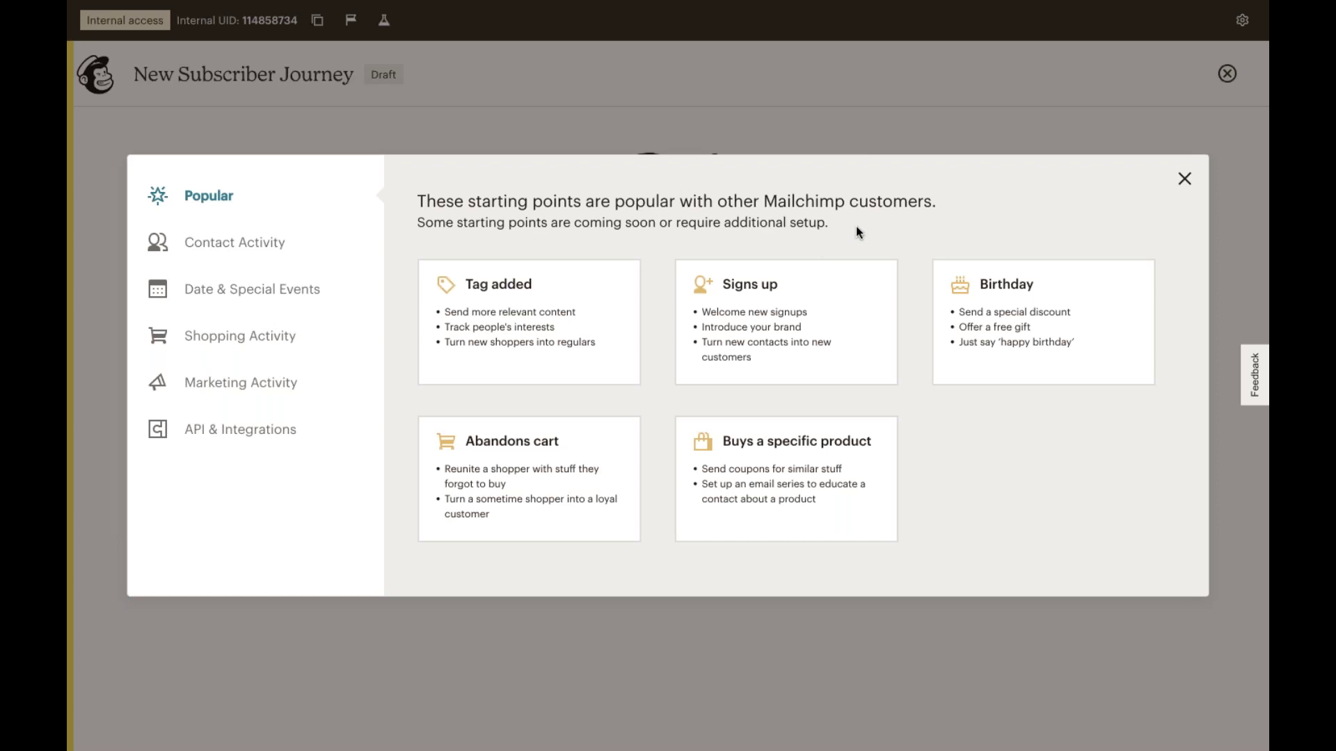
left_click(809, 320)
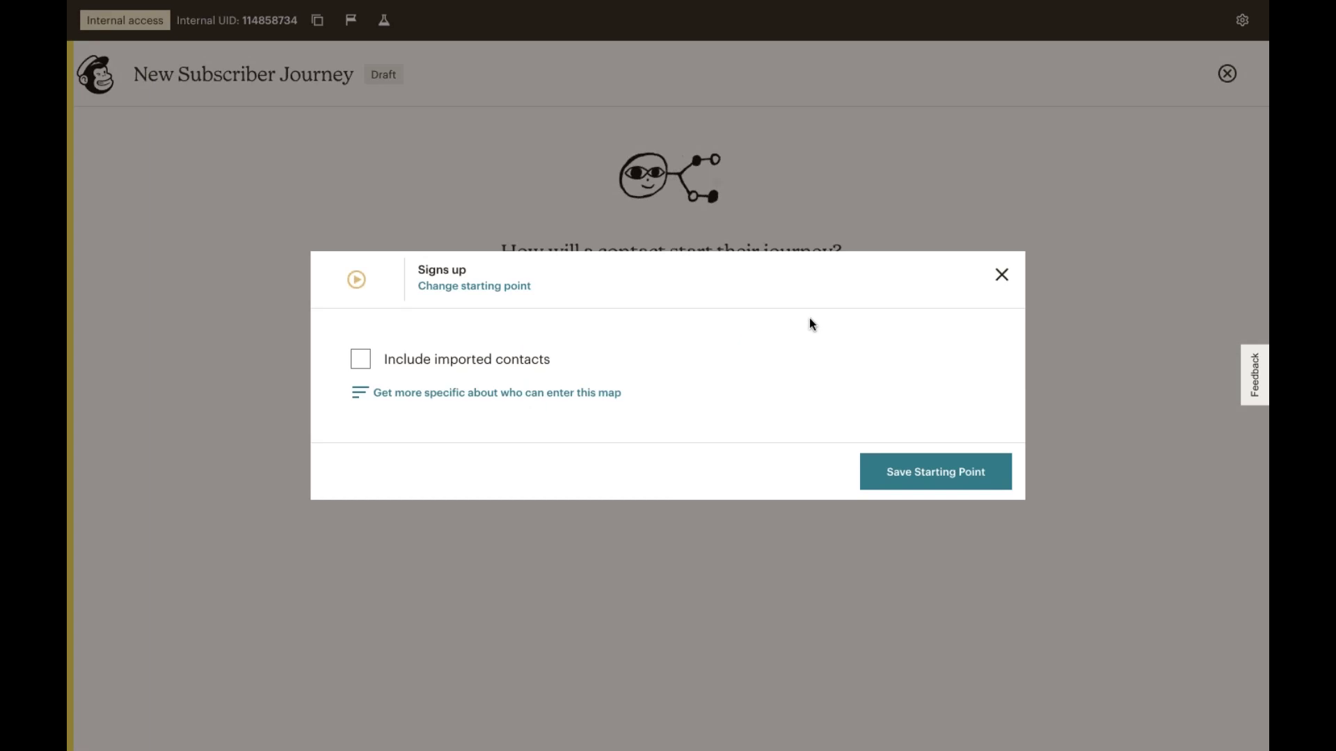
left_click(363, 360)
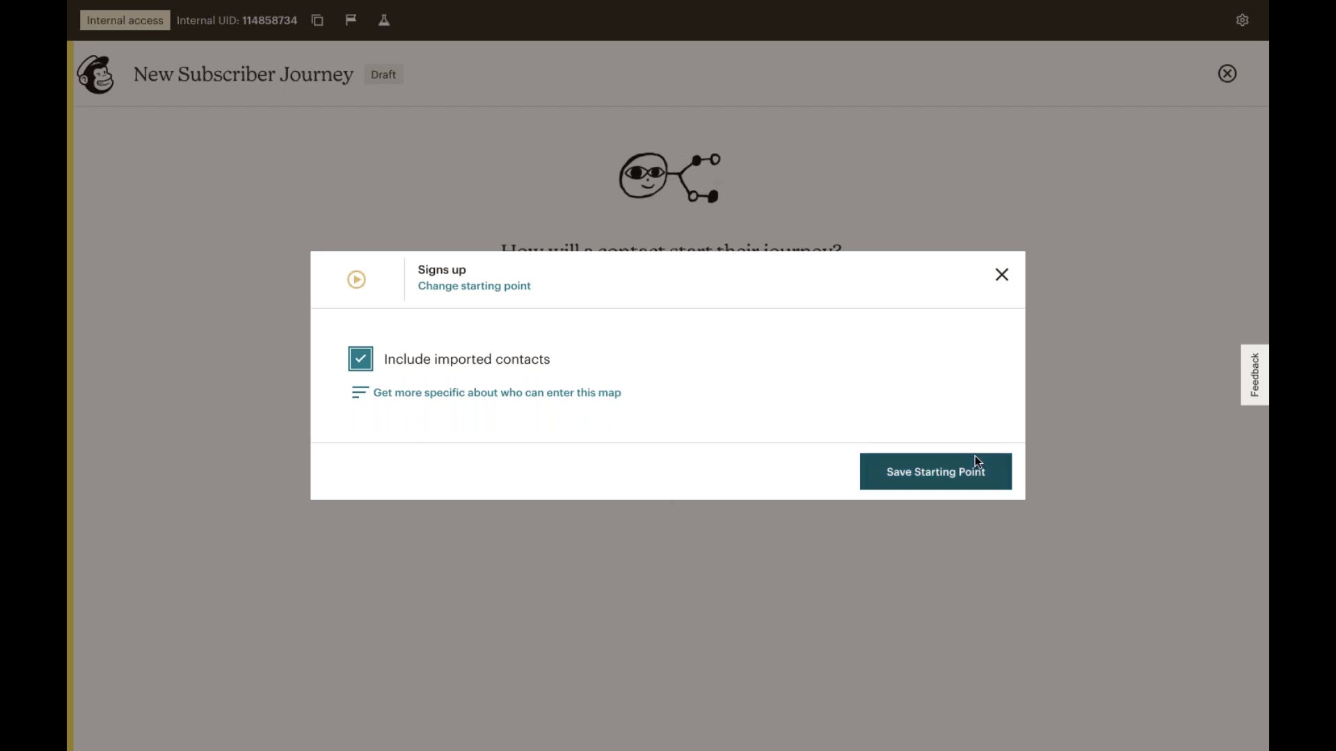
left_click(942, 479)
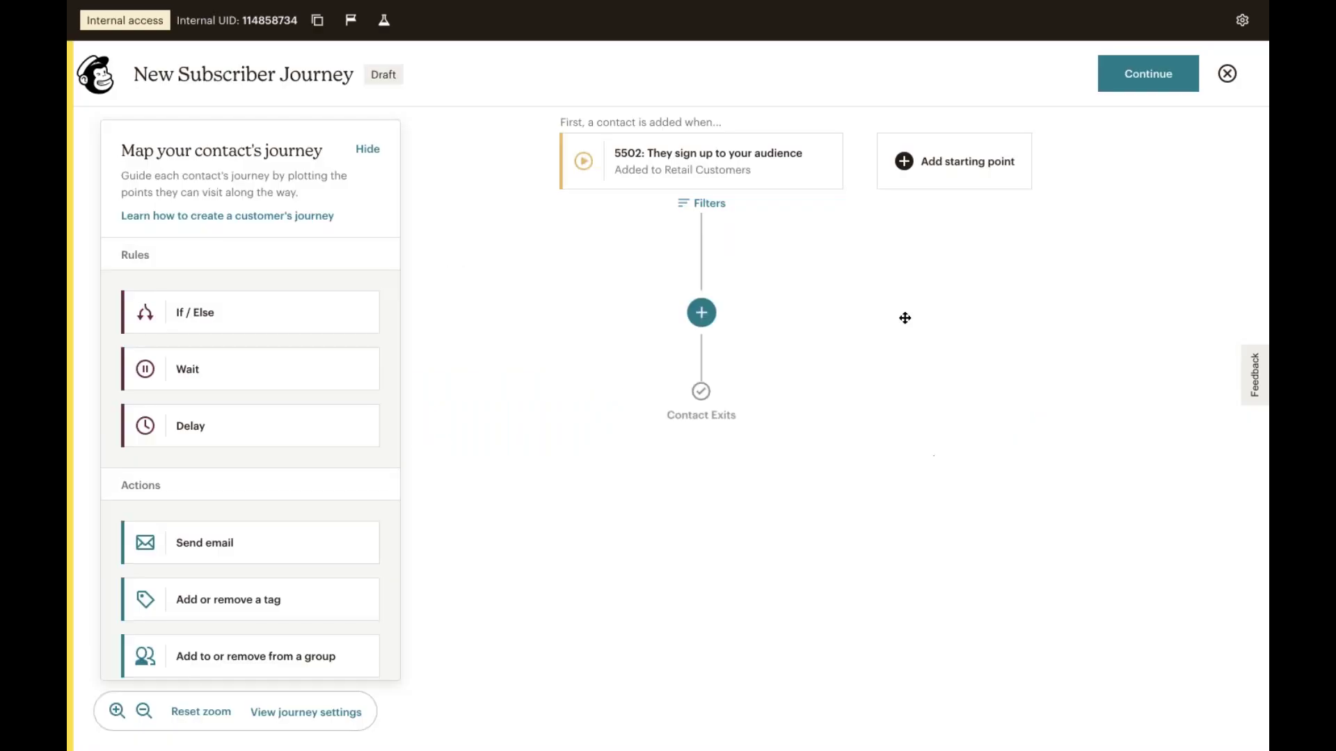
Examine the custom segment filter conditions available for the sign-up starting point, without saving a filter.
left_click(709, 204)
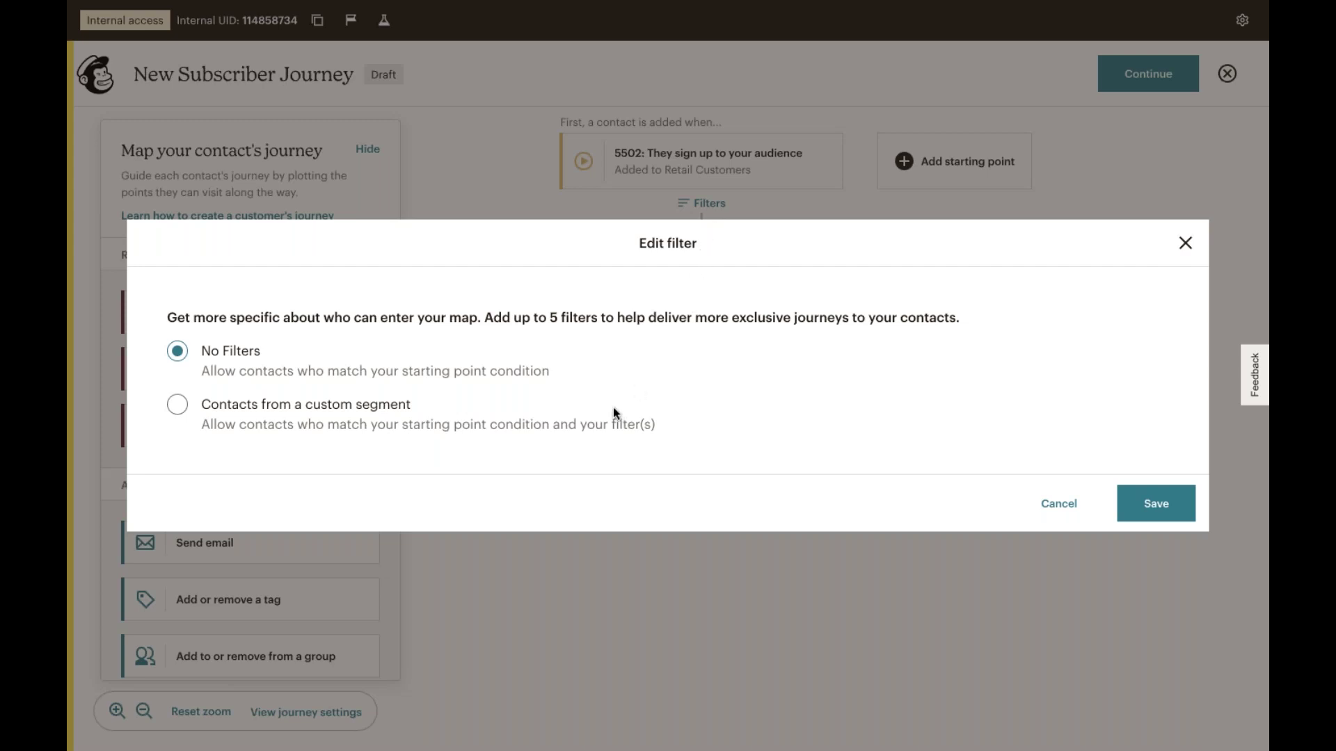
left_click(177, 405)
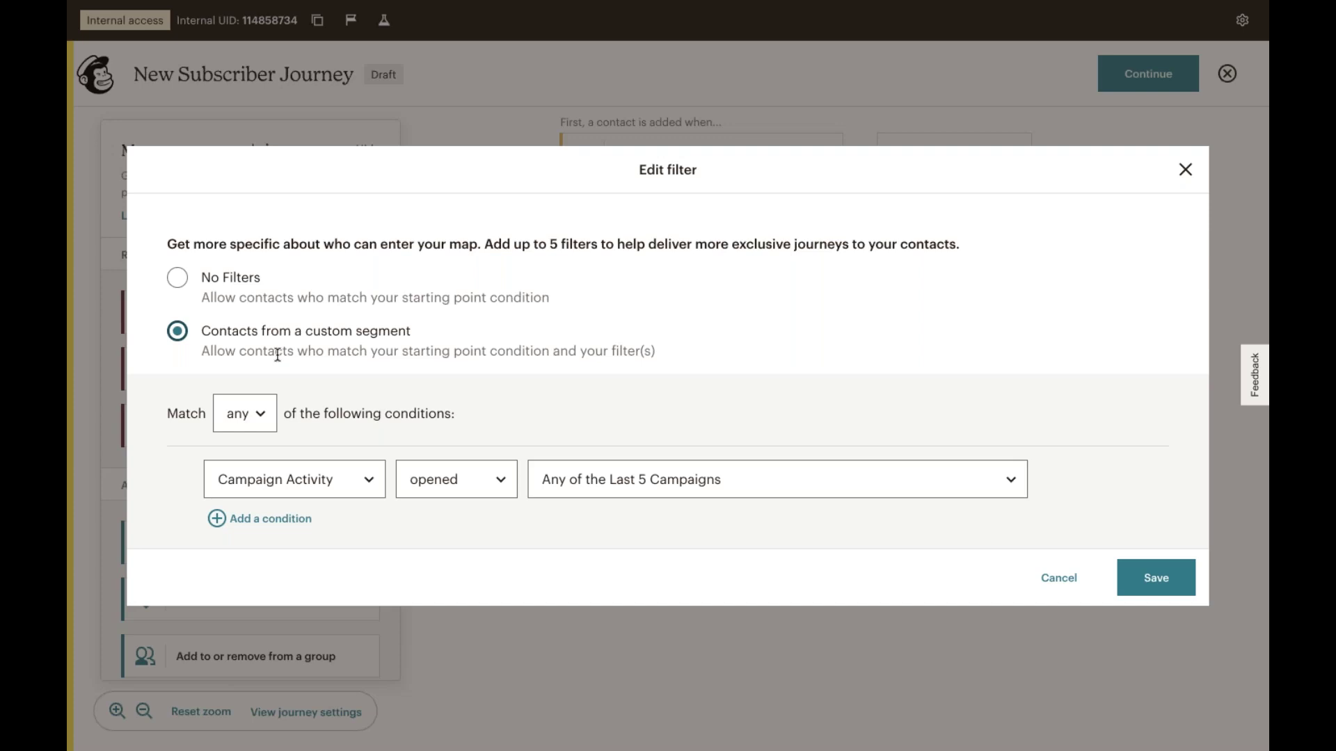
left_click(329, 459)
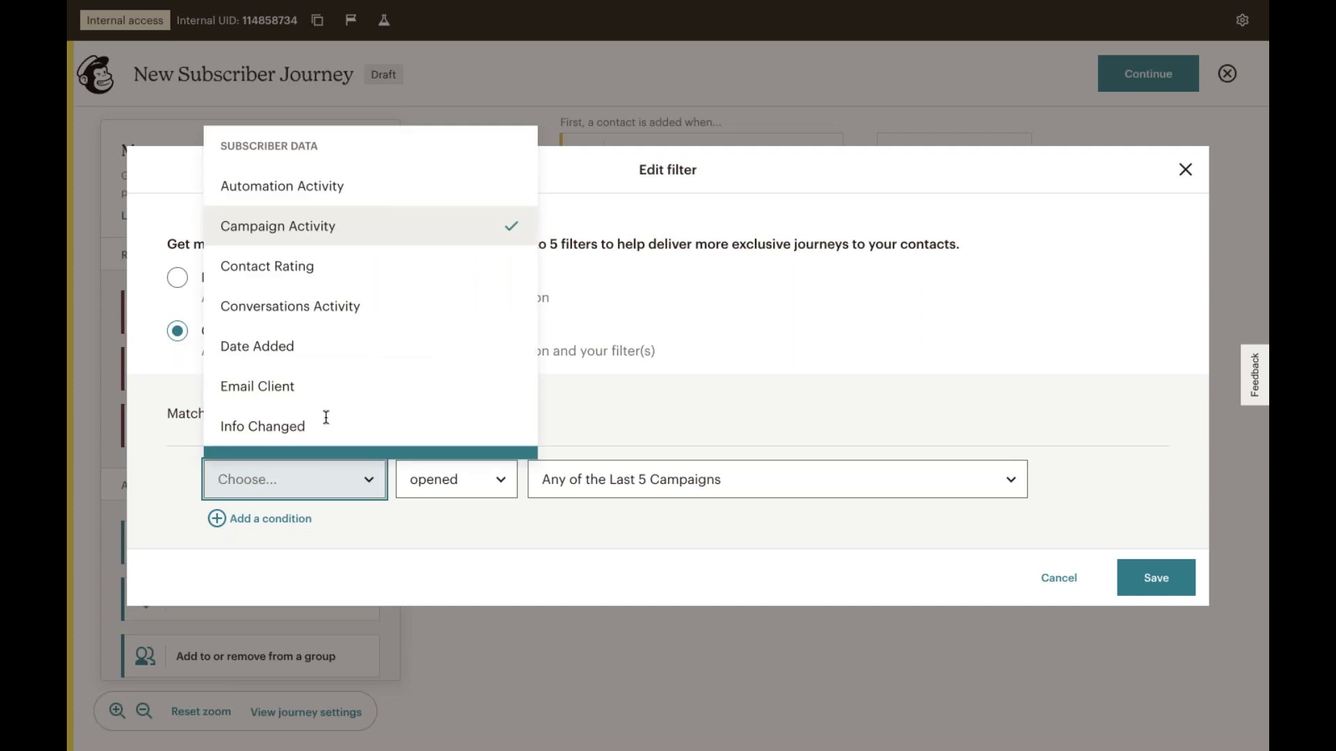
scroll(326, 376, "down", 4)
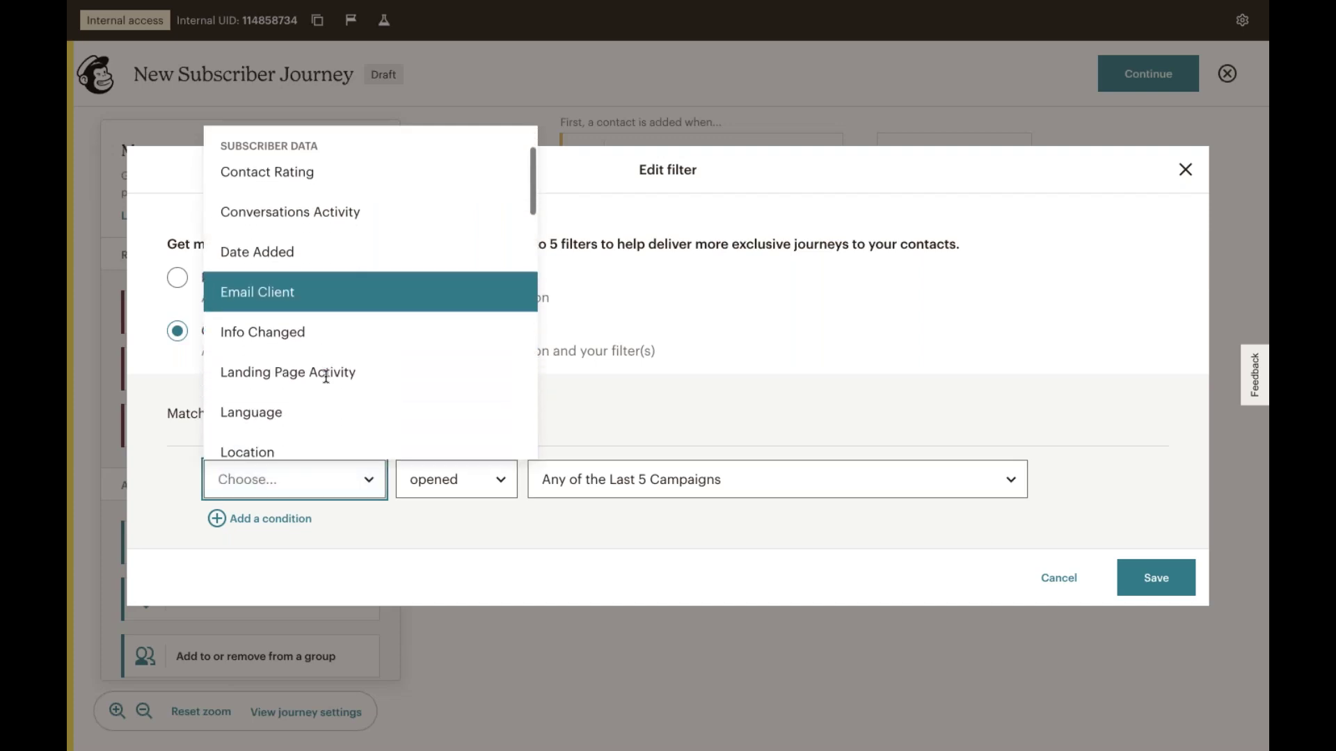
scroll(326, 376, "up", 3)
scroll(326, 377, "down", 3)
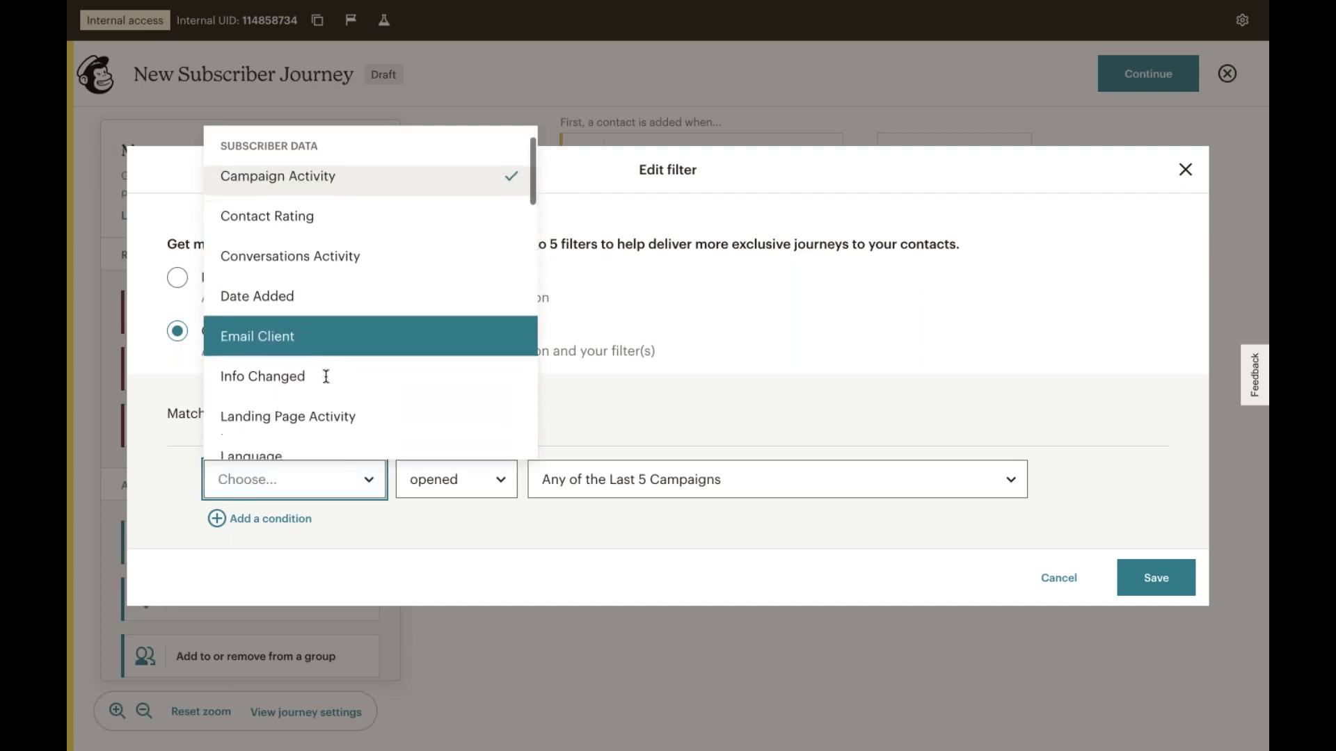
scroll(326, 377, "down", 3)
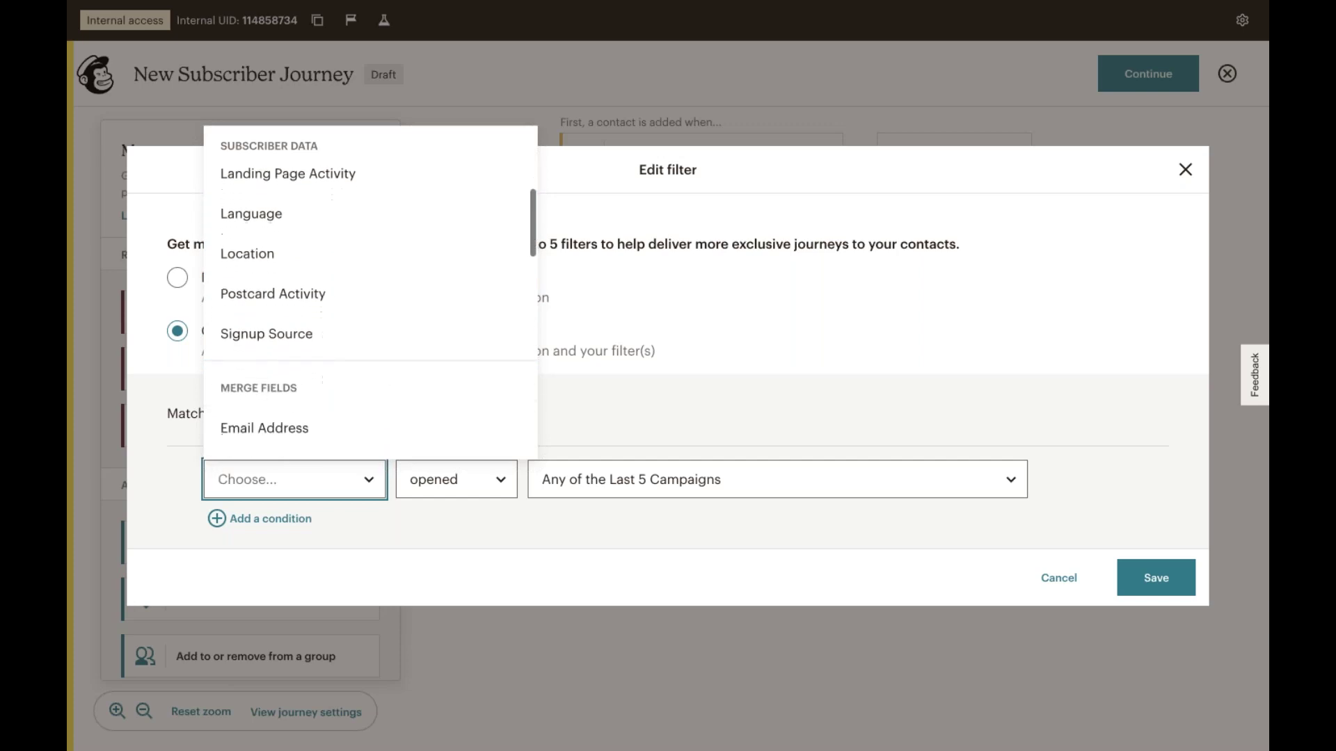
scroll(326, 377, "down", 3)
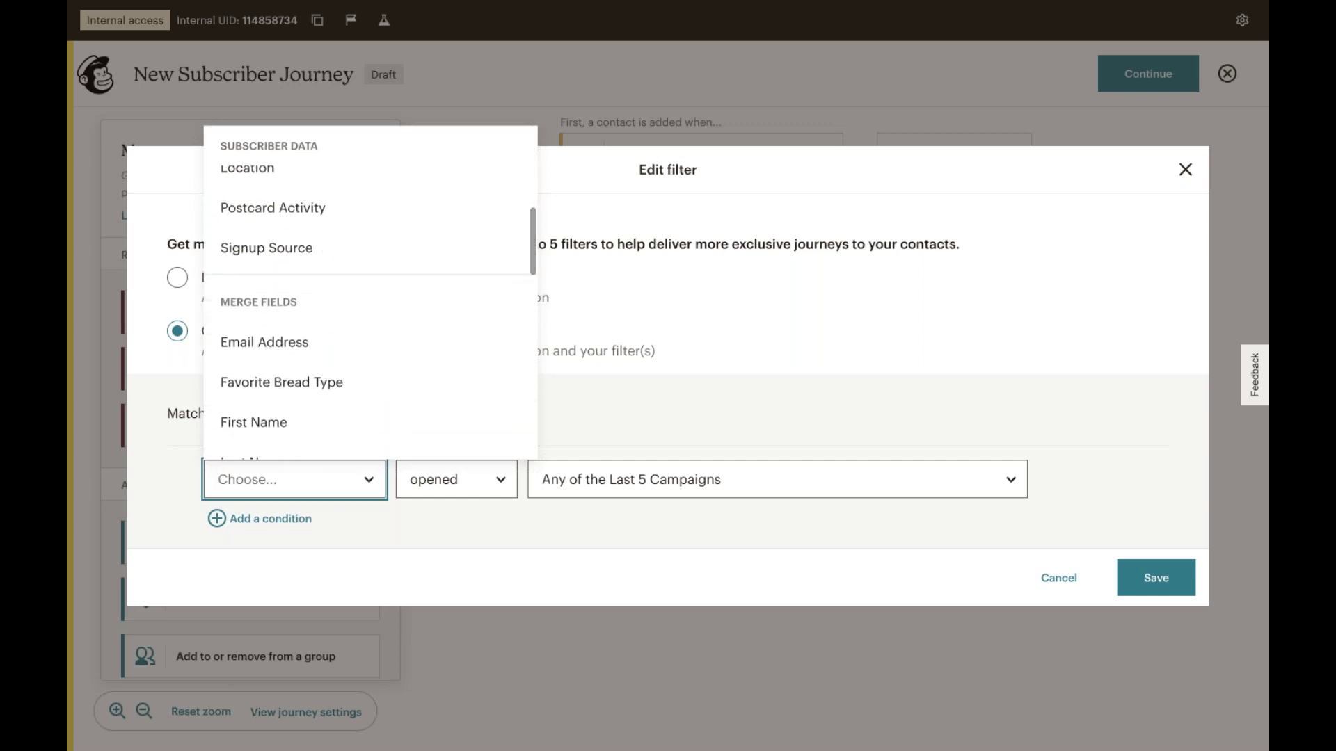
scroll(327, 377, "down", 1)
scroll(326, 376, "down", 1)
scroll(326, 376, "down", 2)
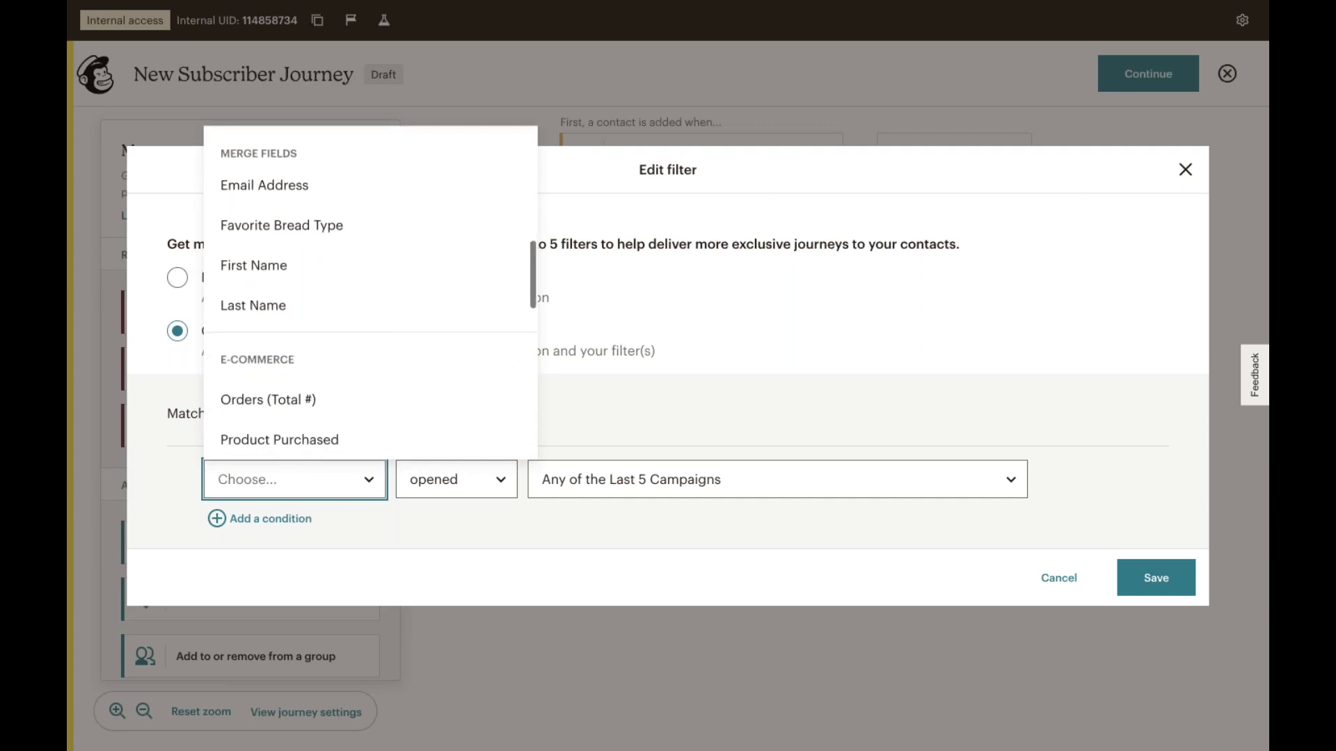
scroll(327, 376, "down", 2)
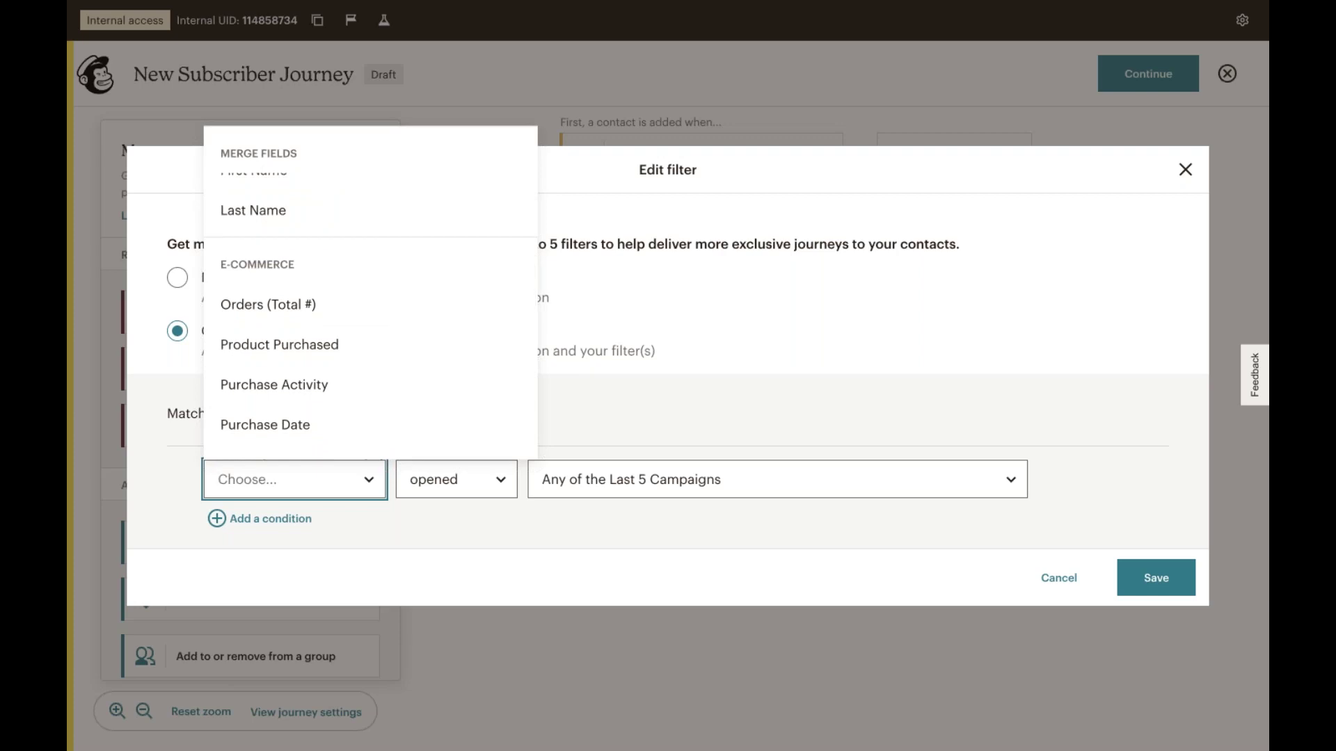
scroll(370, 348, "down", 1)
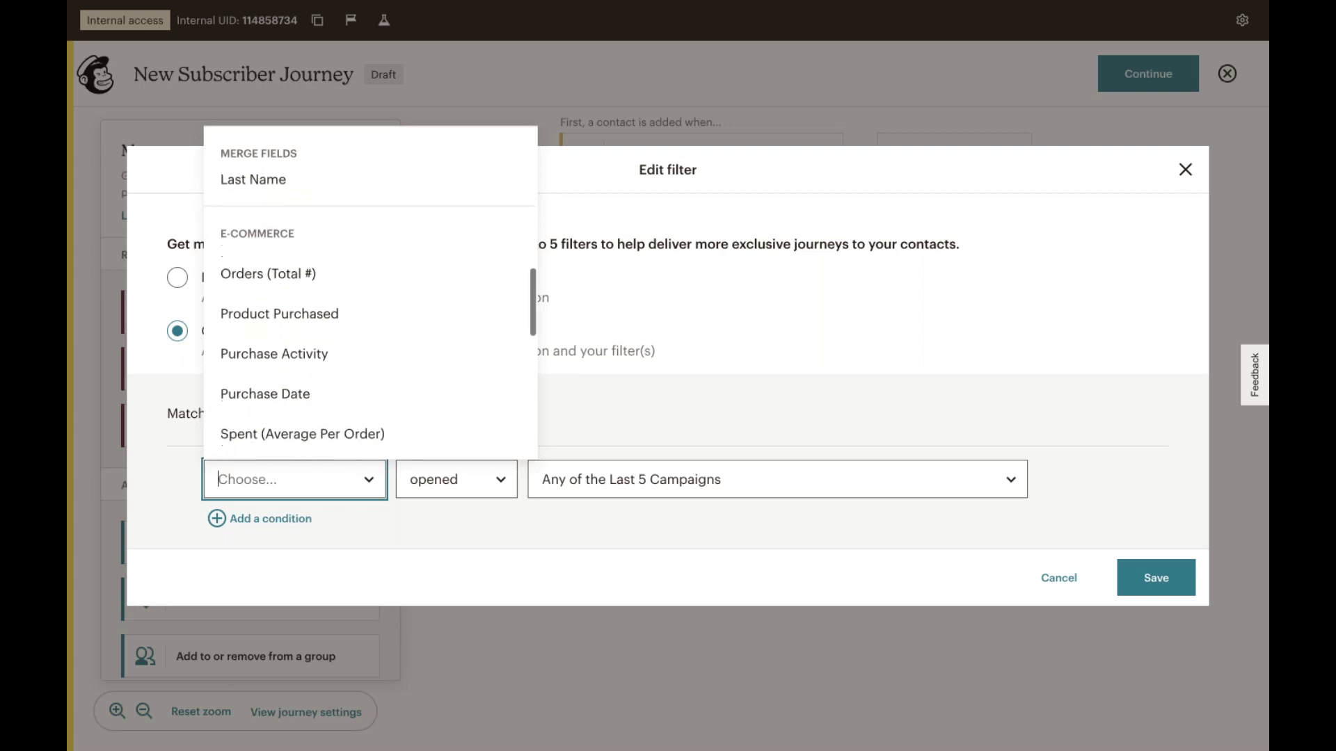
left_click(817, 352)
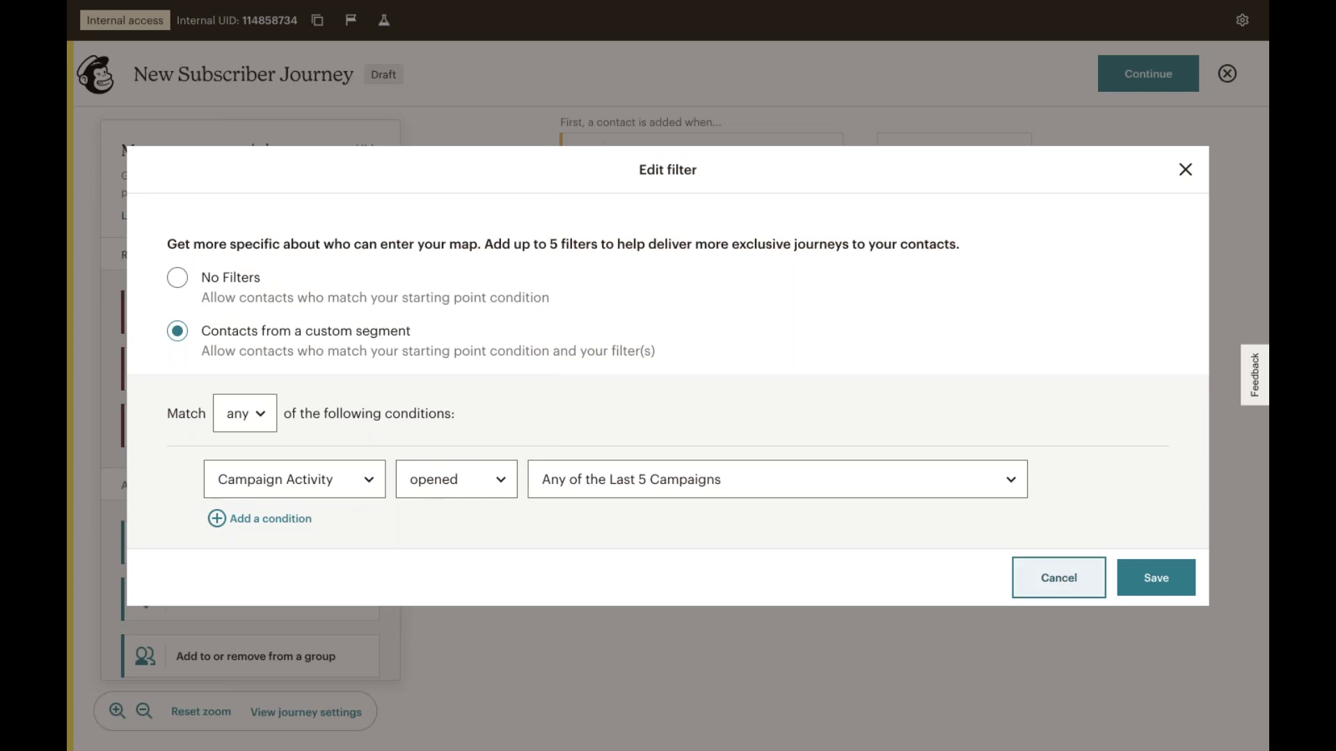
left_click(1058, 578)
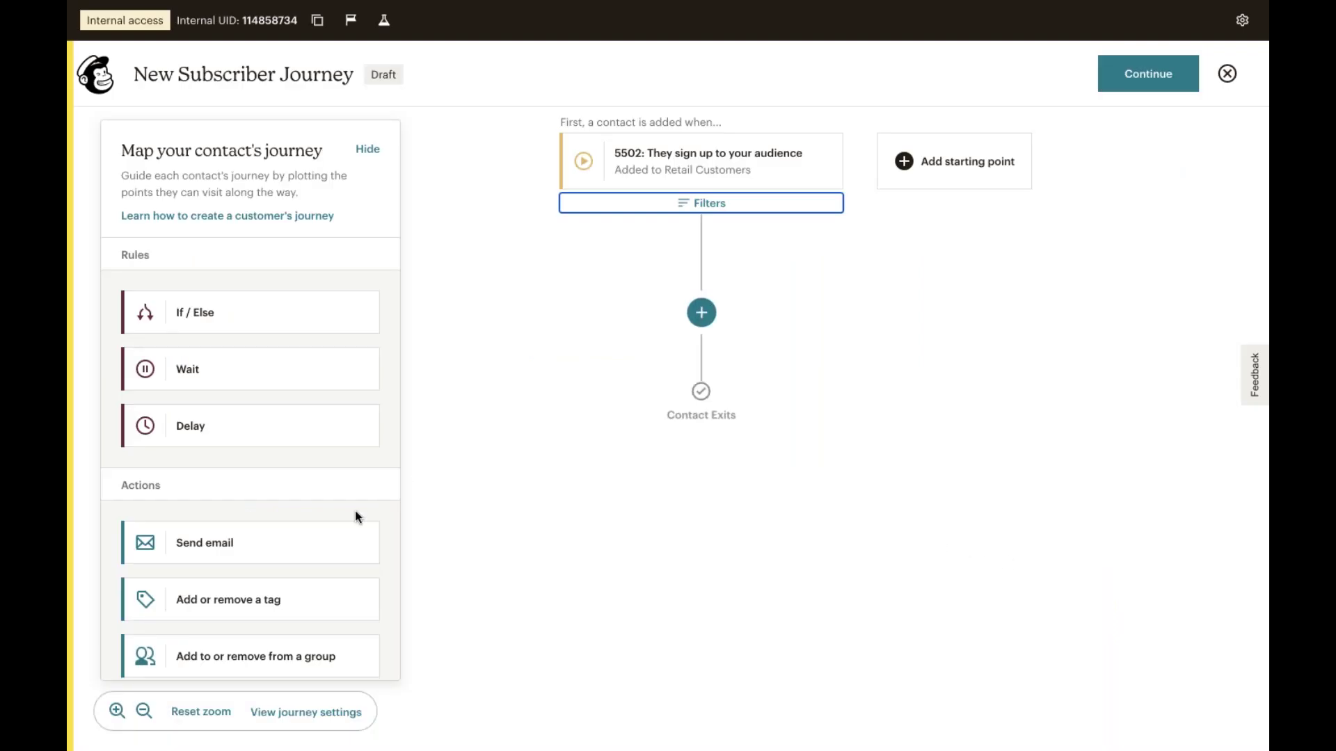
Add an If / Else rule after the sign-up starting point and base its condition on Tags.
scroll(355, 516, "down", 1)
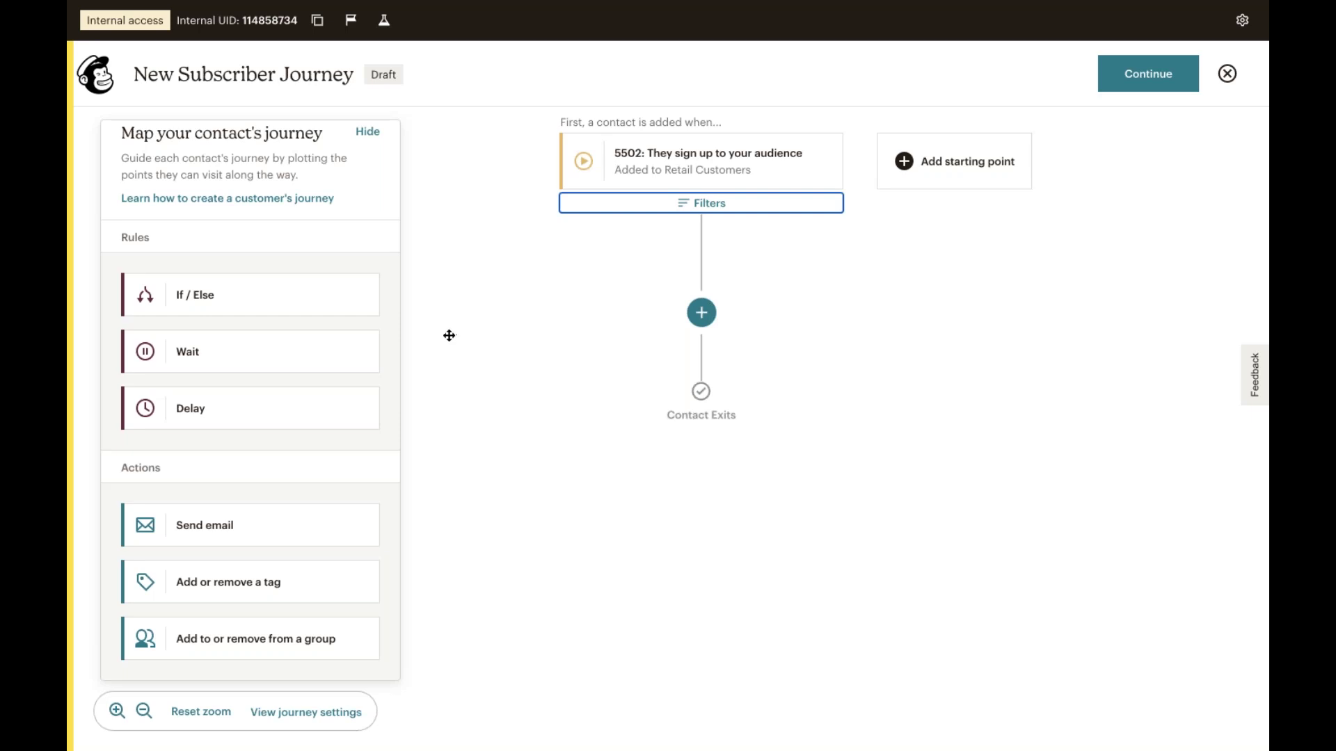
left_click_drag(261, 293, 710, 311)
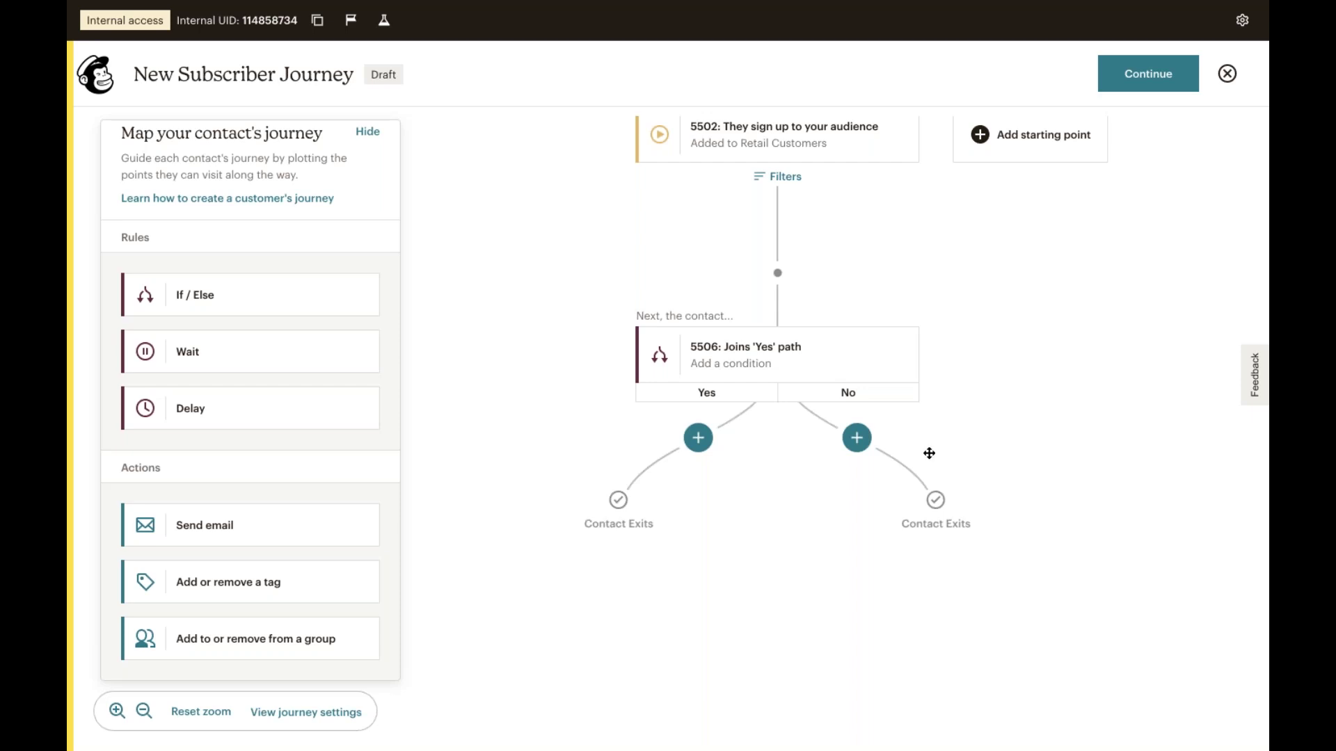
left_click(781, 360)
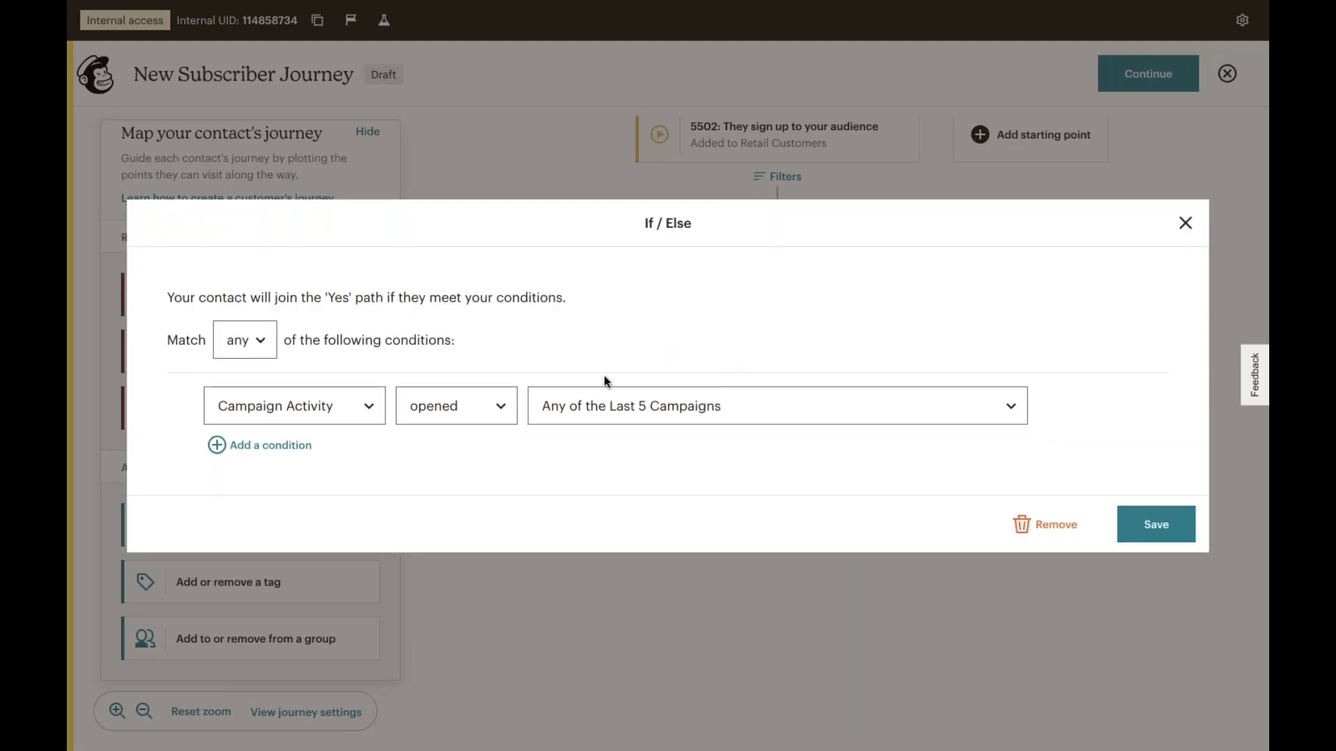
left_click(344, 402)
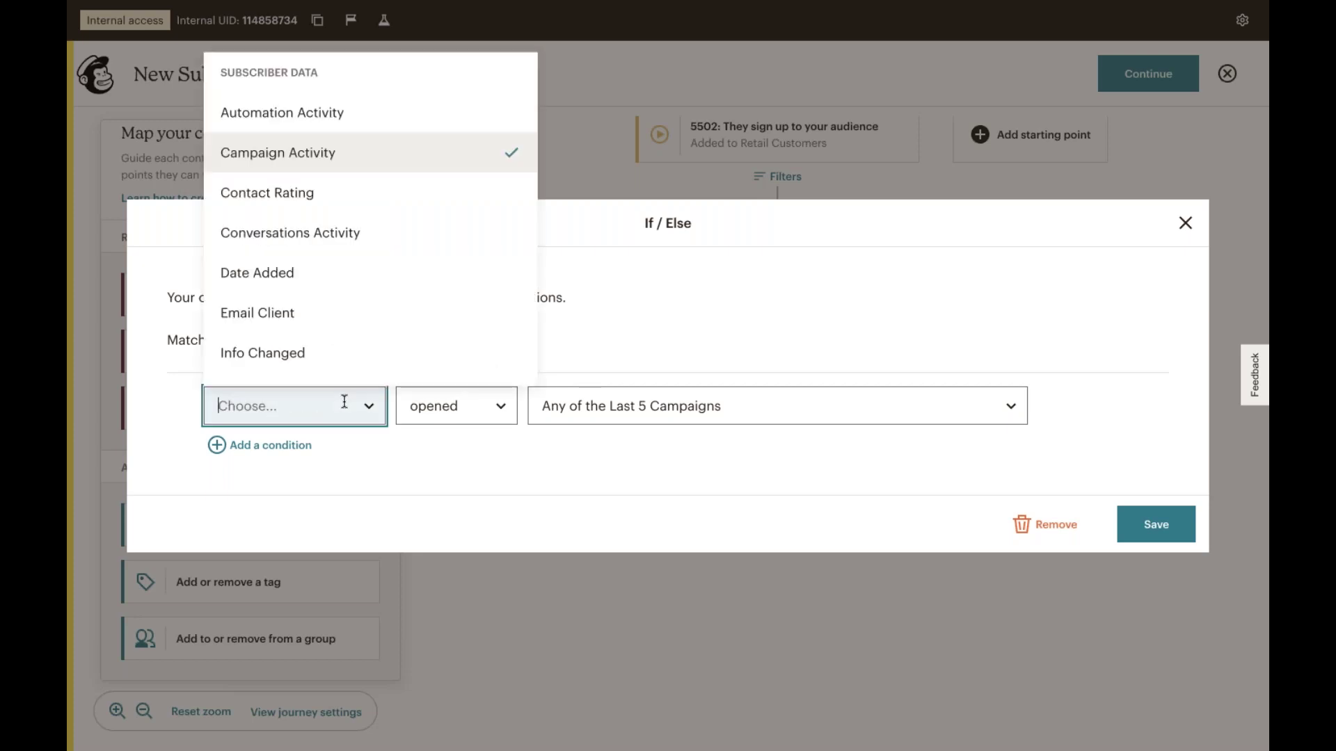
scroll(353, 329, "down", 1)
scroll(353, 330, "down", 4)
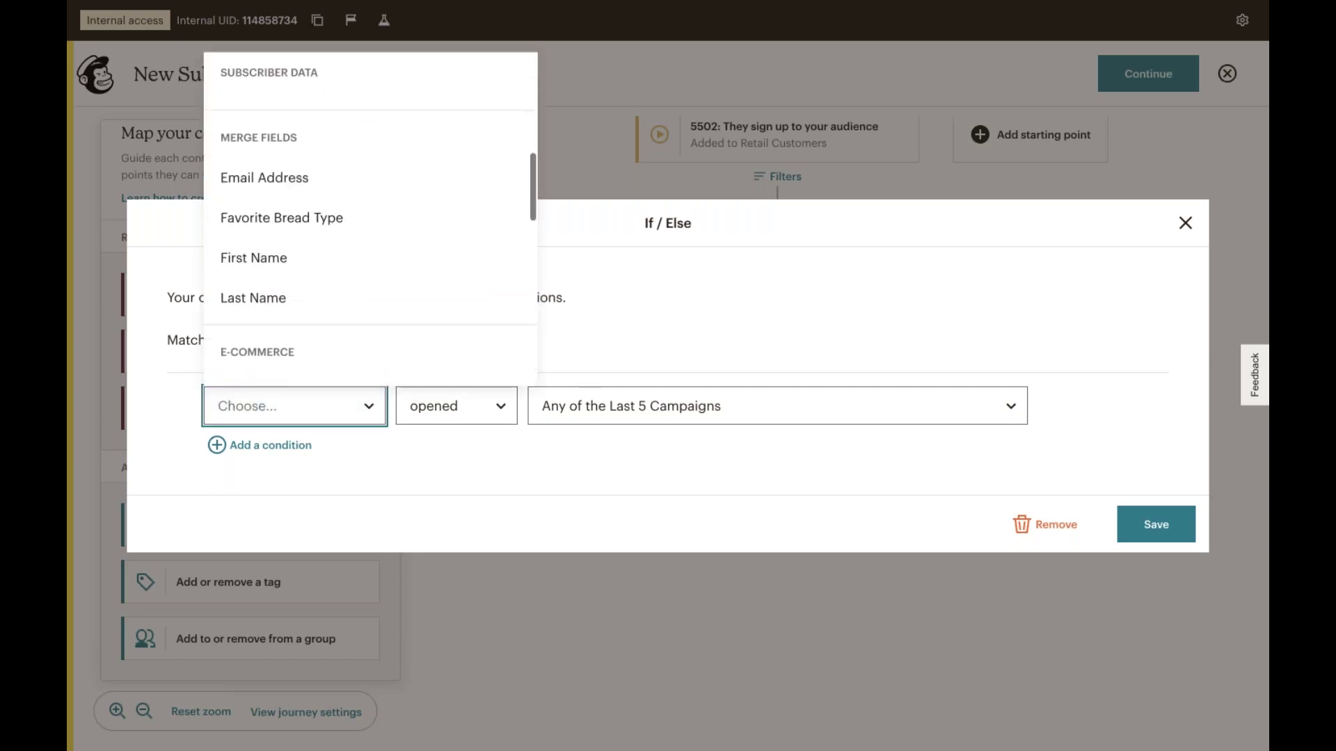
scroll(334, 334, "down", 5)
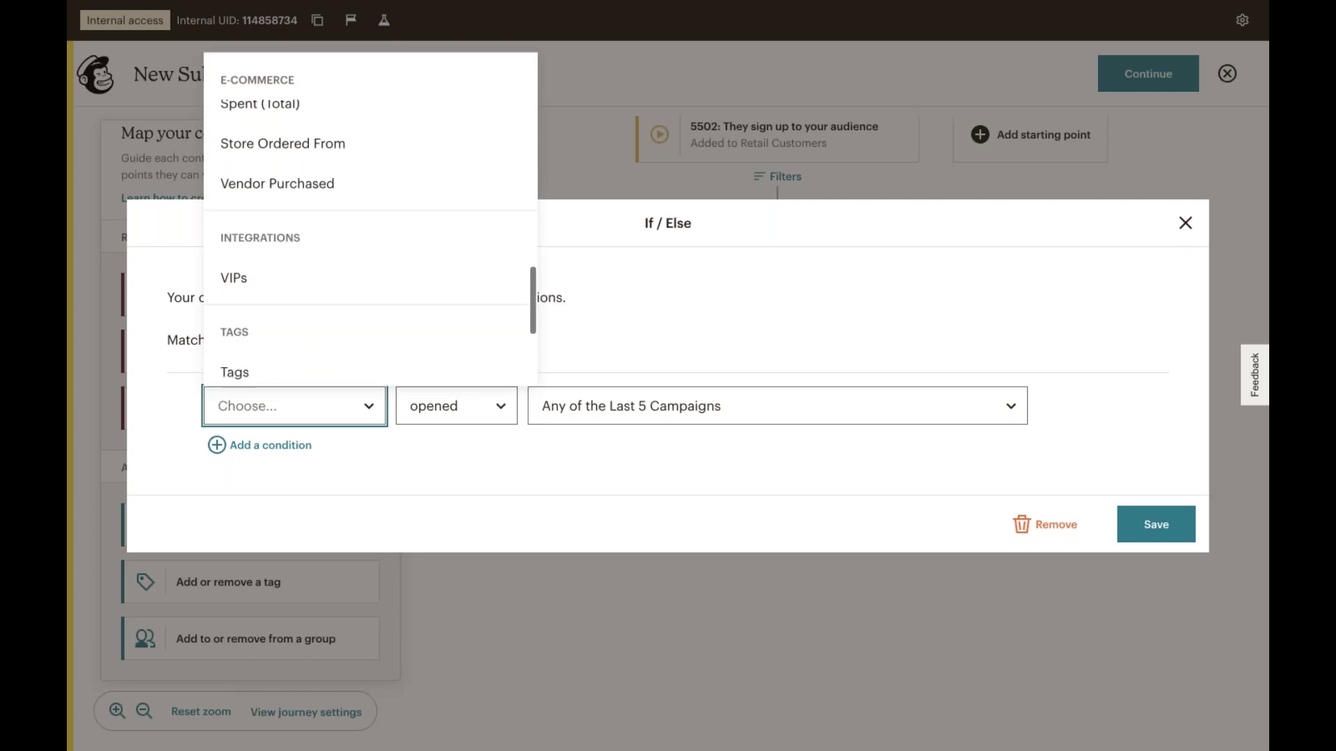
left_click(341, 363)
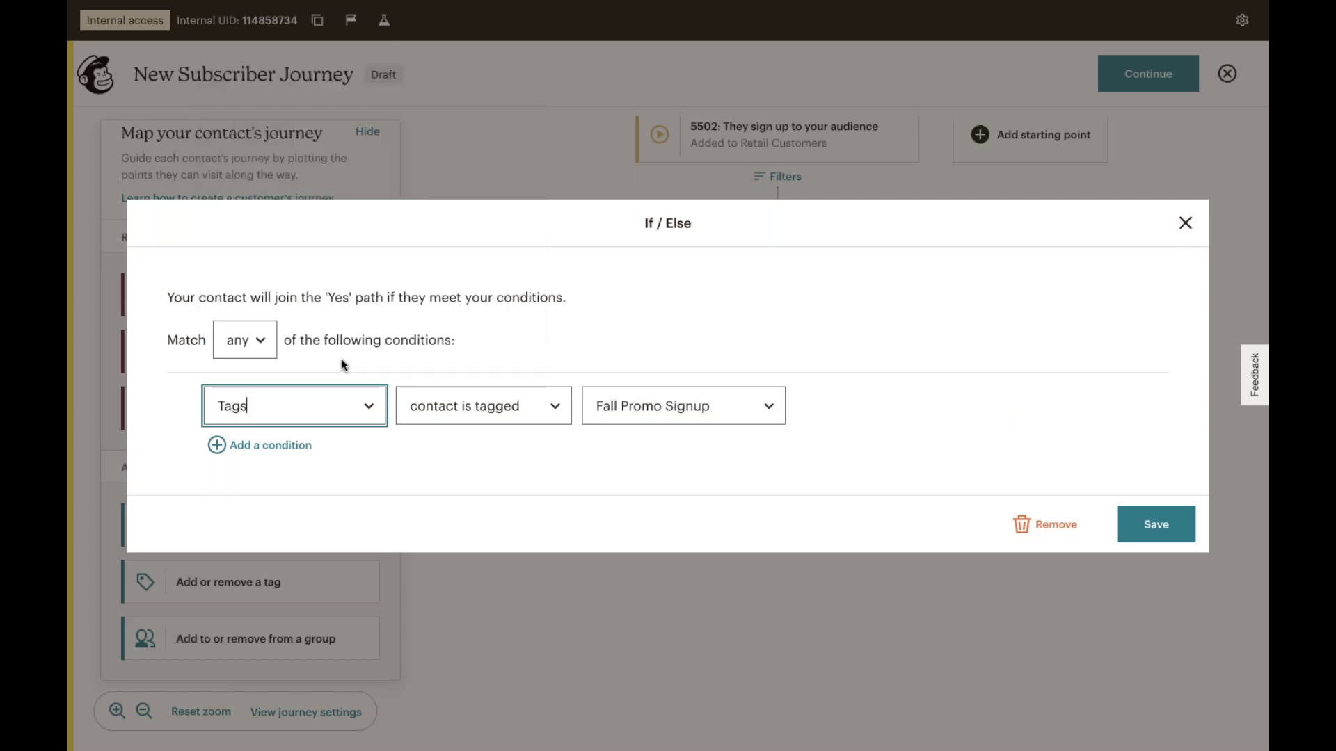
Set the If / Else condition to contact is tagged "Pop up shop visitor" and save it.
left_click(547, 407)
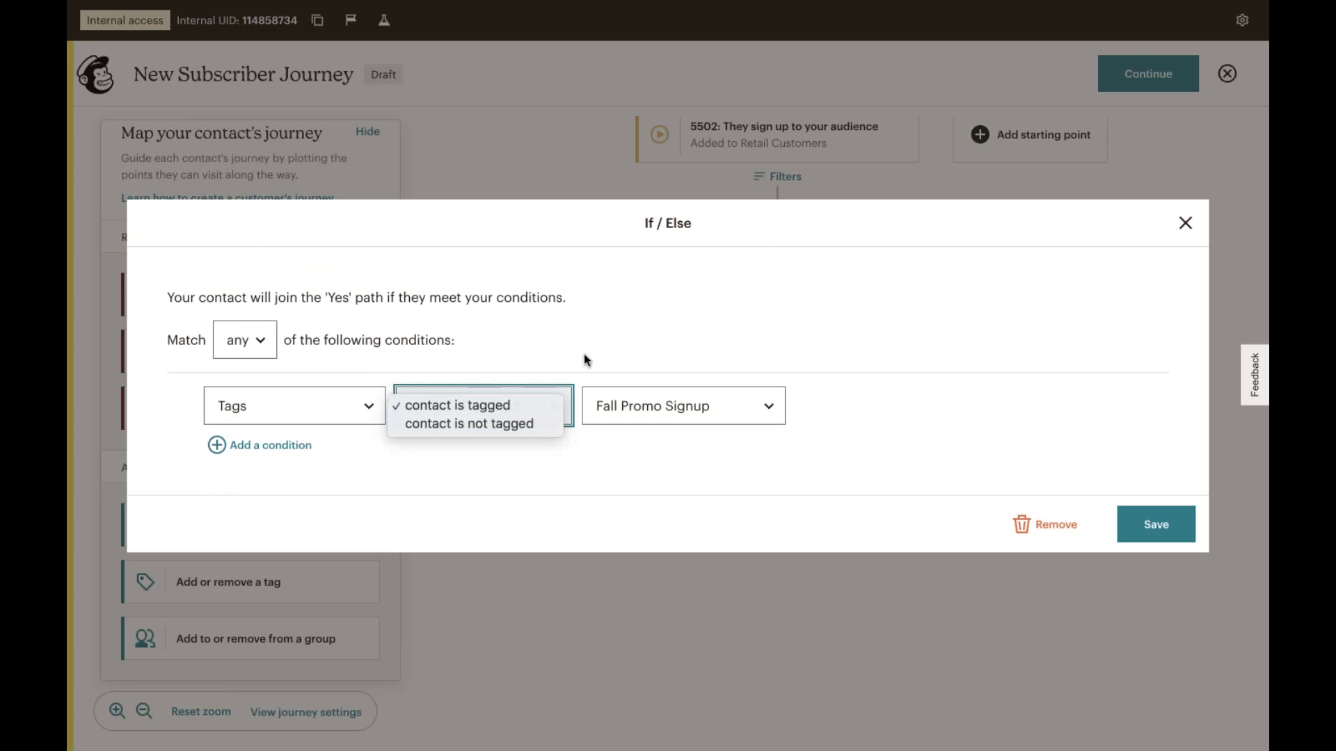
left_click(682, 406)
left_click(686, 423)
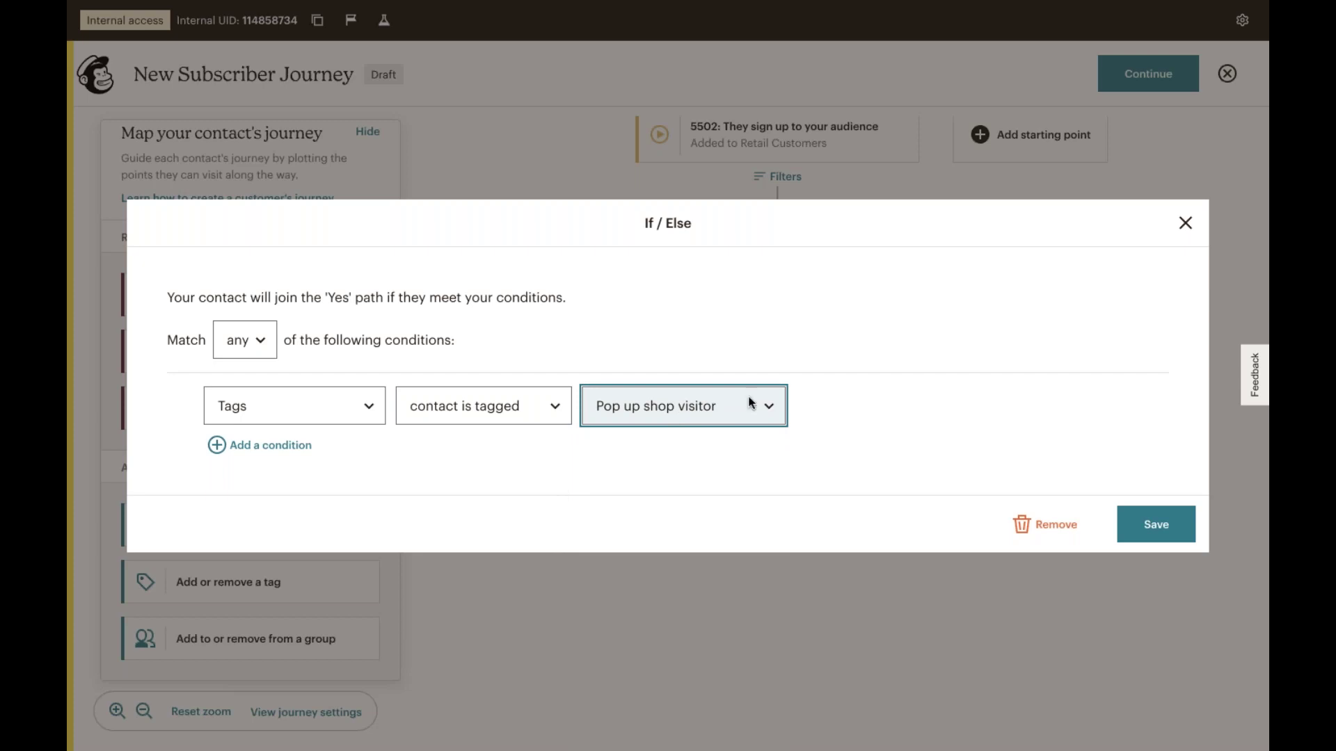
left_click(893, 423)
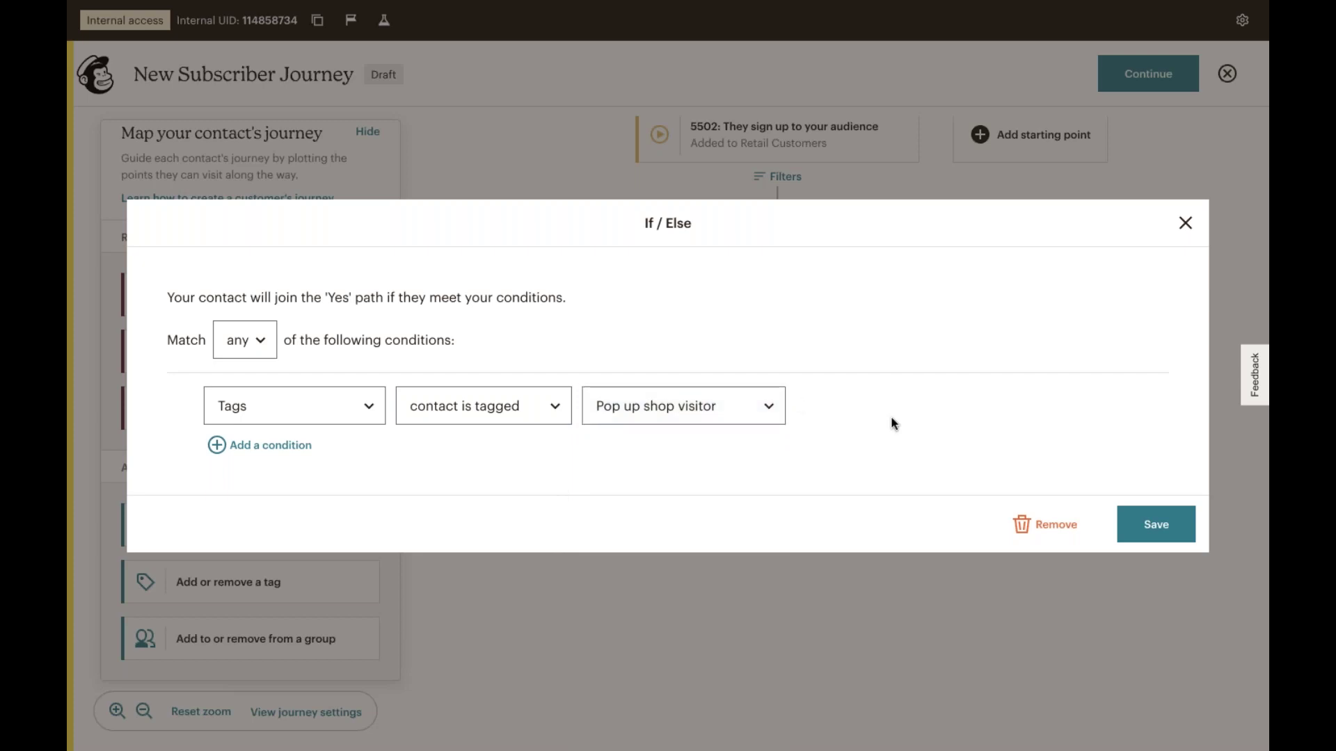
left_click(1137, 528)
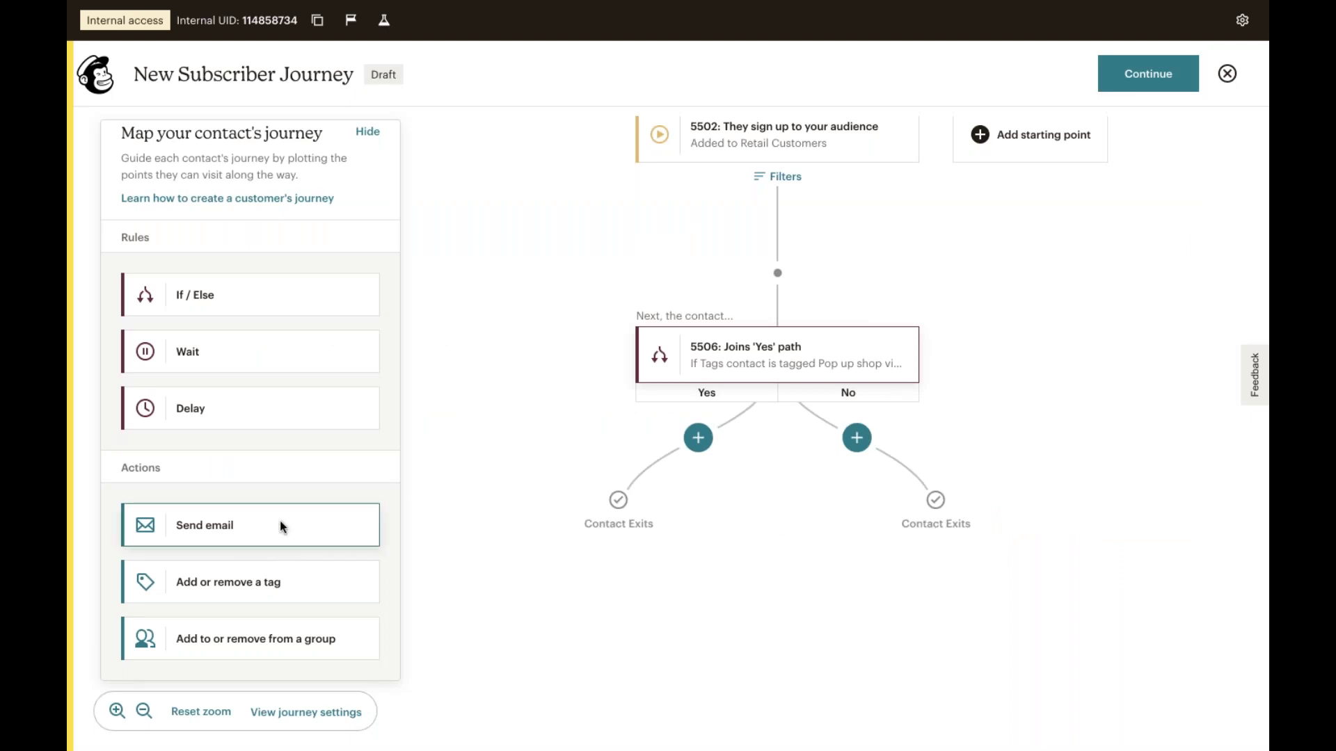
Add a Send email action to both the Yes and No paths, and review the Yes path email's settings.
left_click_drag(345, 520, 710, 448)
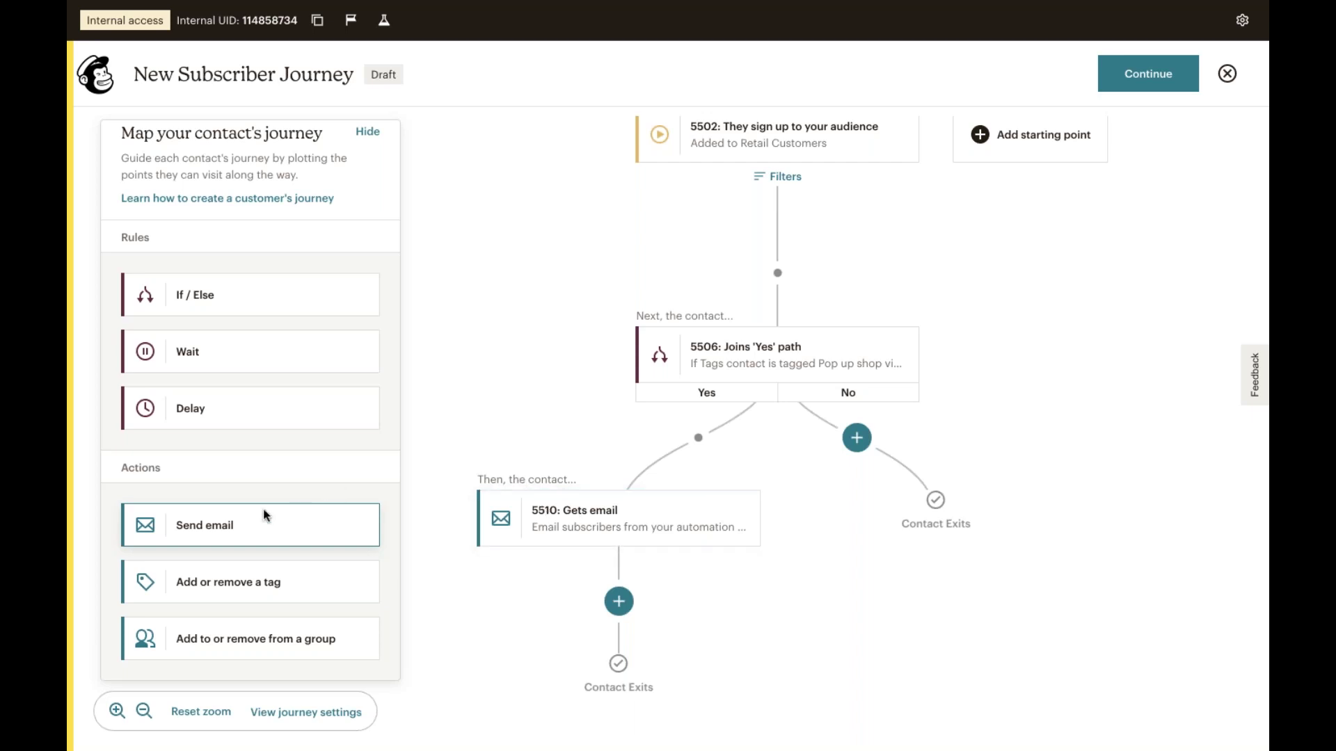
left_click_drag(263, 525, 870, 439)
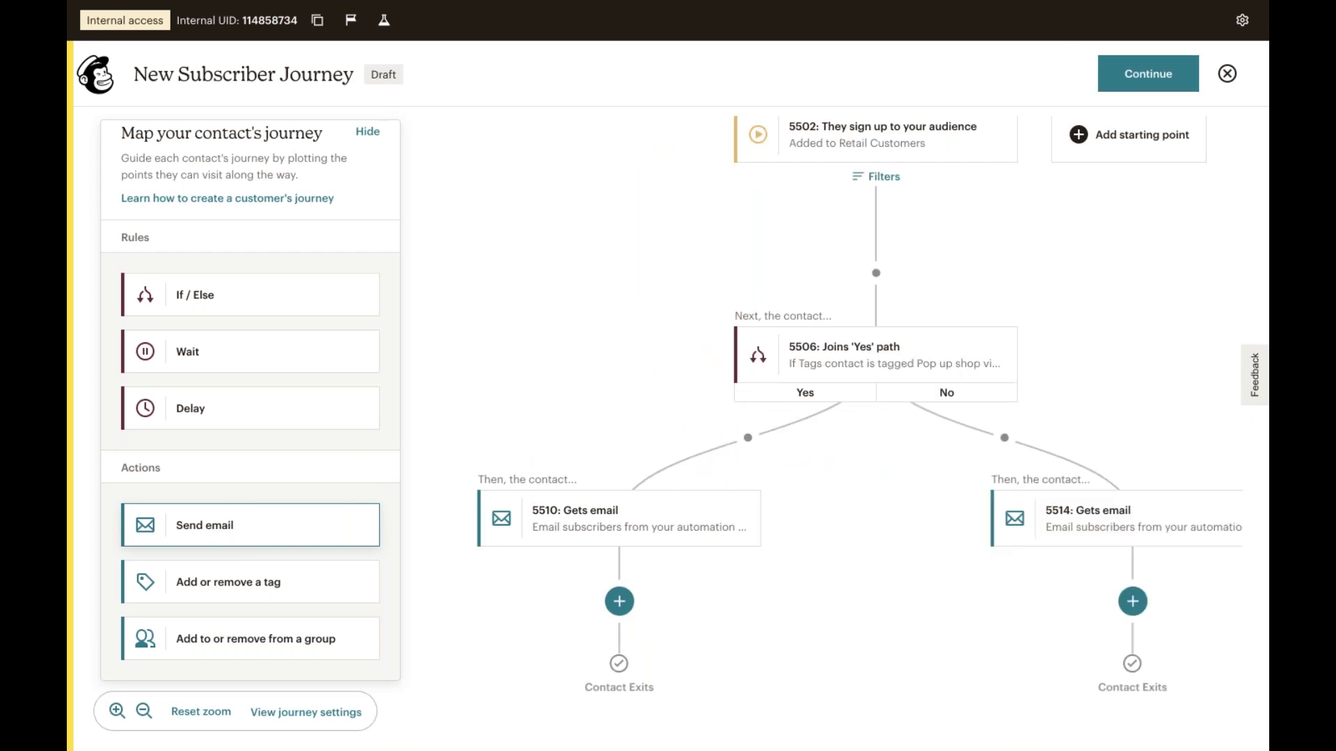
left_click_drag(908, 477, 846, 443)
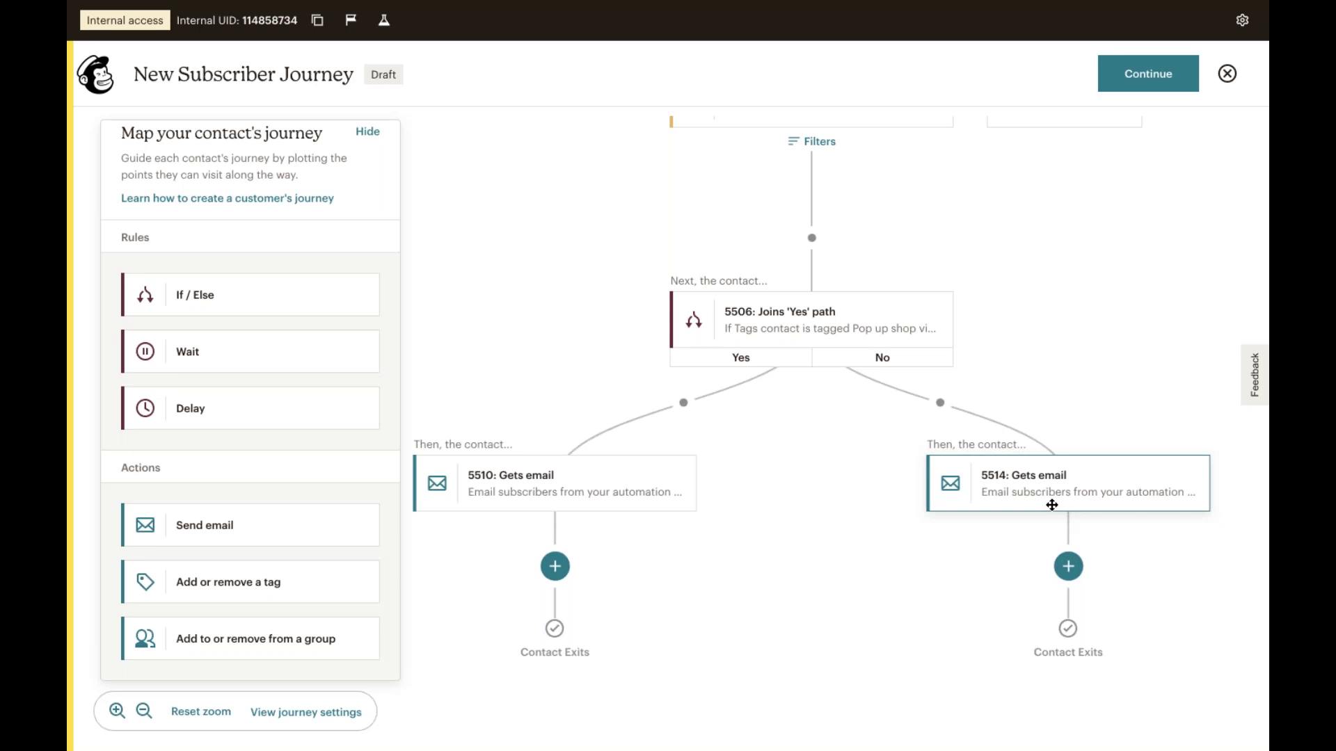
left_click_drag(853, 531, 889, 530)
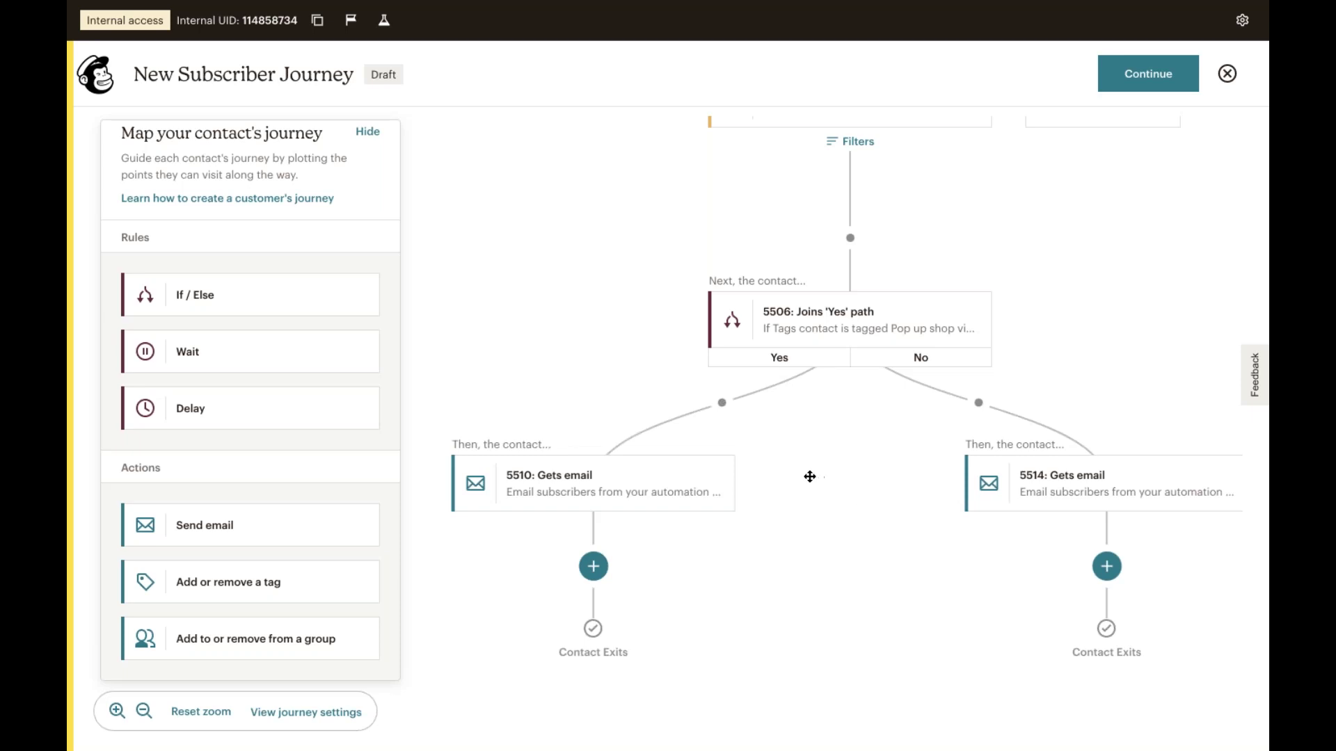
left_click(620, 481)
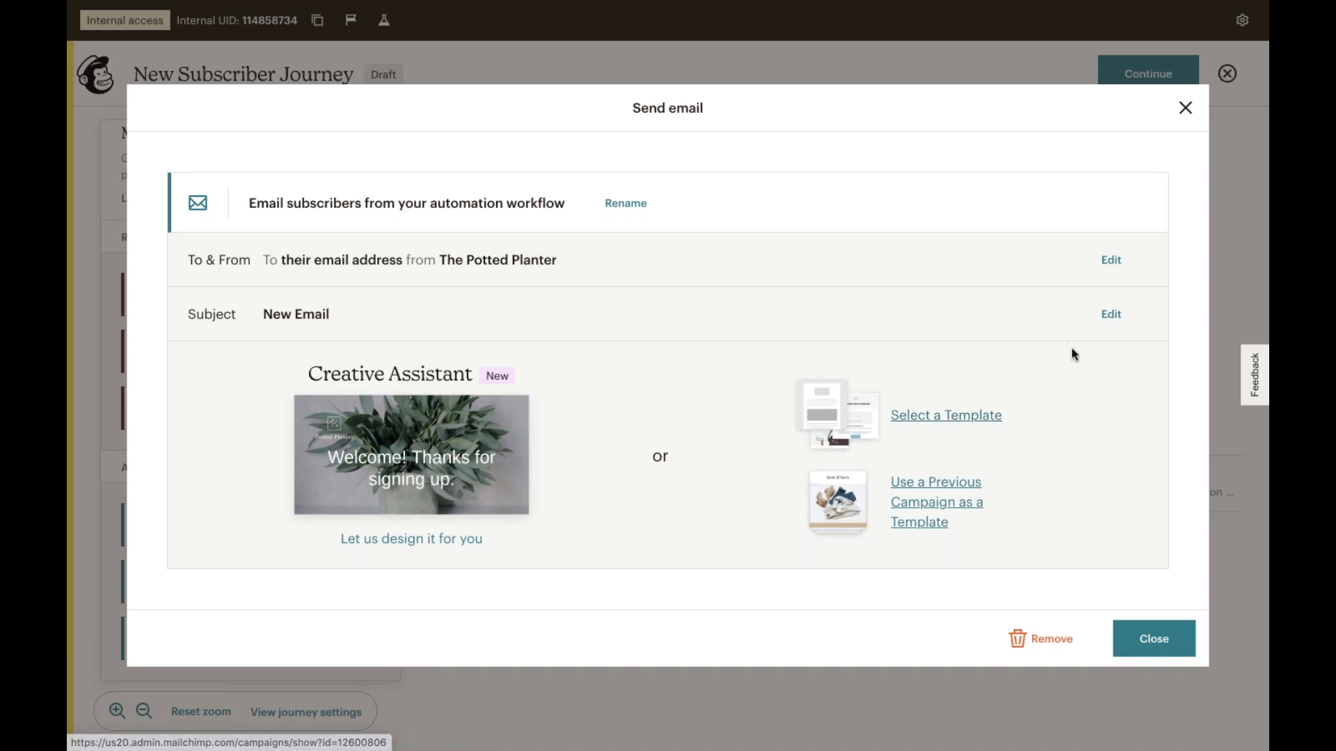
left_click(1186, 111)
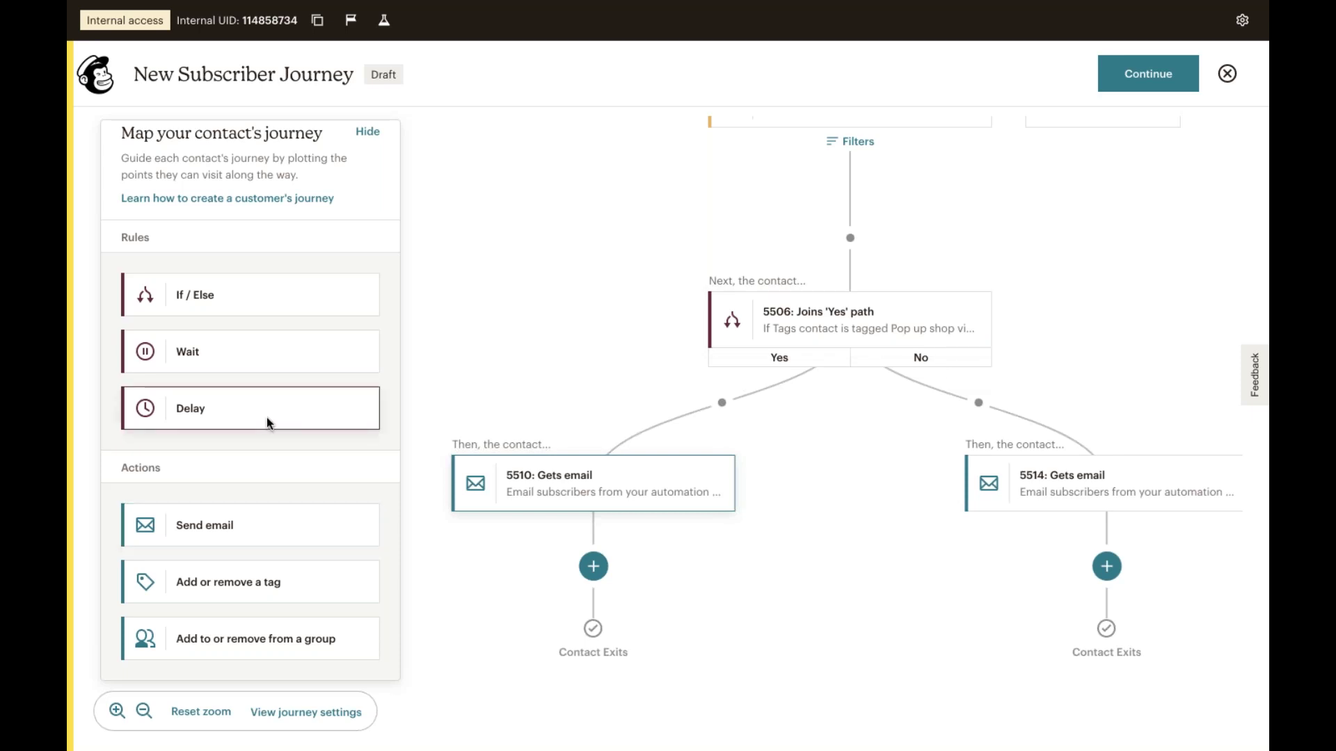
Add a Delay rule of 3 days after the Yes path's email and save it.
left_click_drag(266, 417, 621, 574)
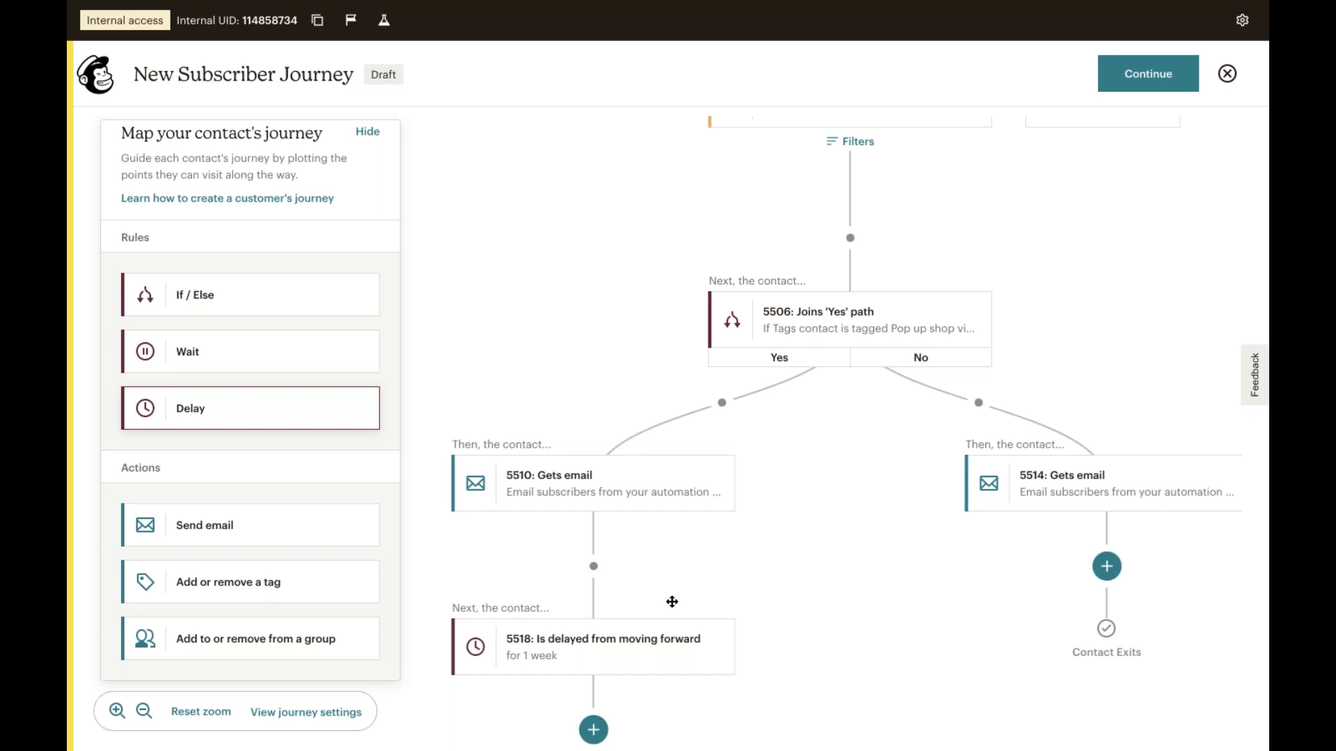
scroll(687, 487, "down", 2)
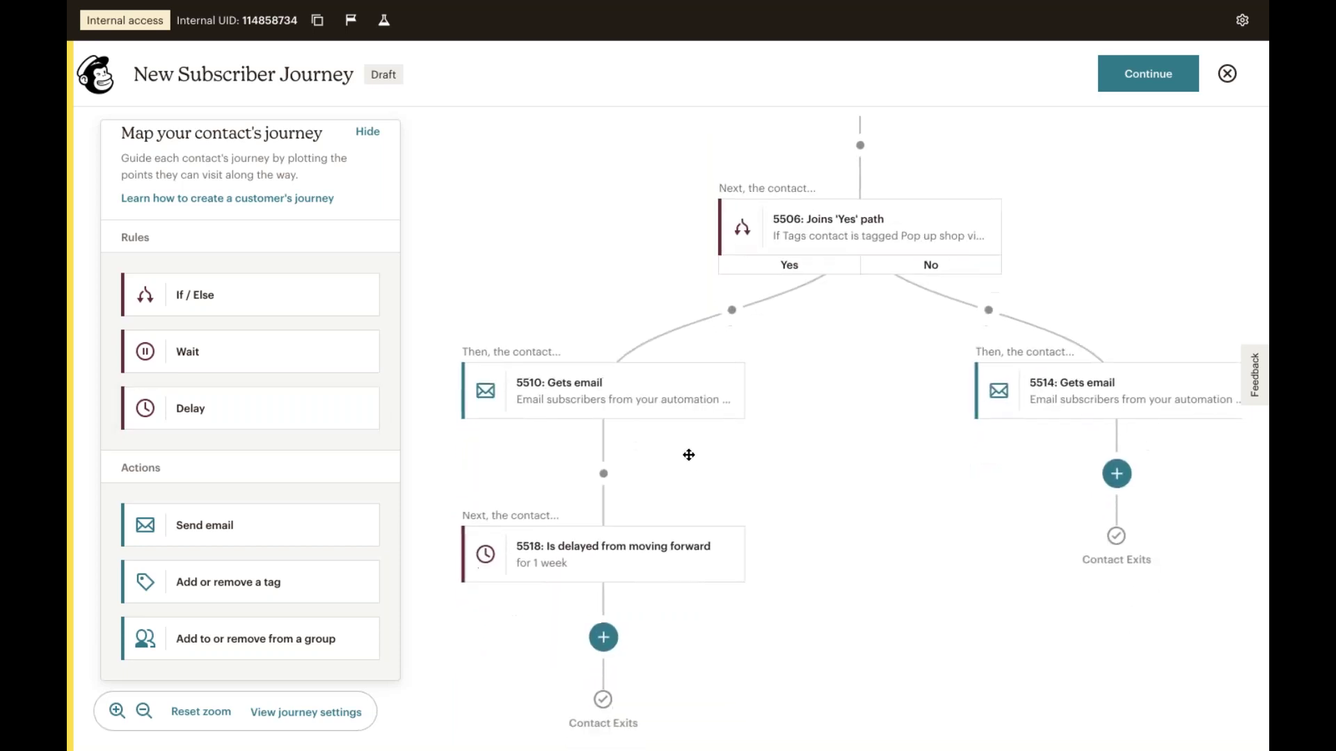
left_click(665, 543)
left_click(541, 389)
key("BackSpace")
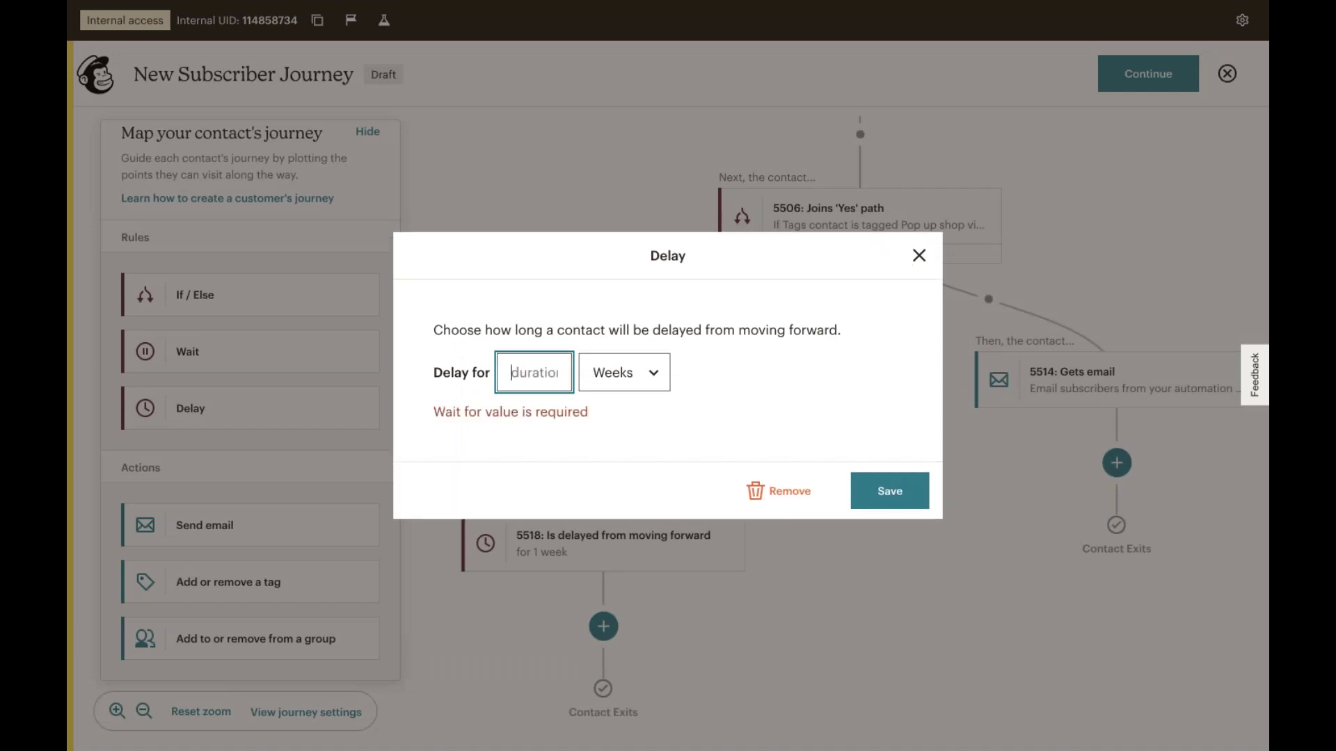
type("3")
left_click(607, 390)
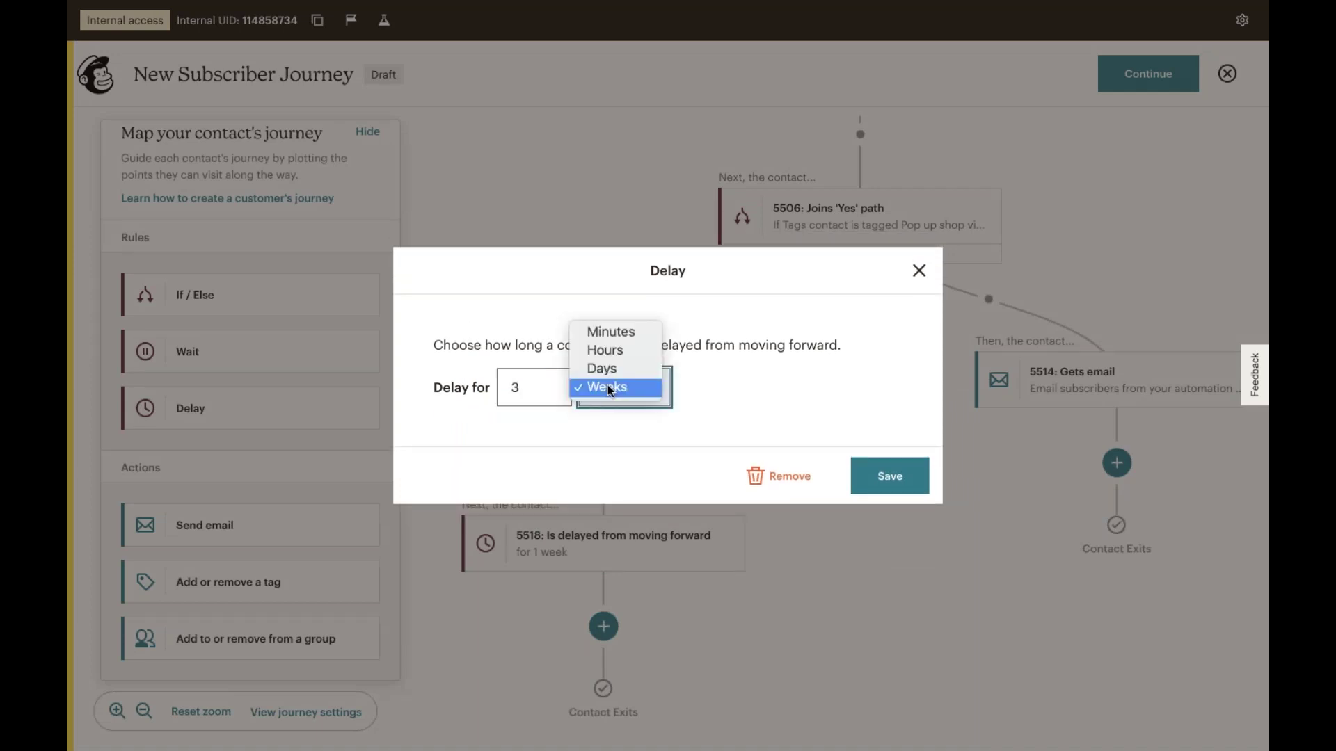
left_click(608, 373)
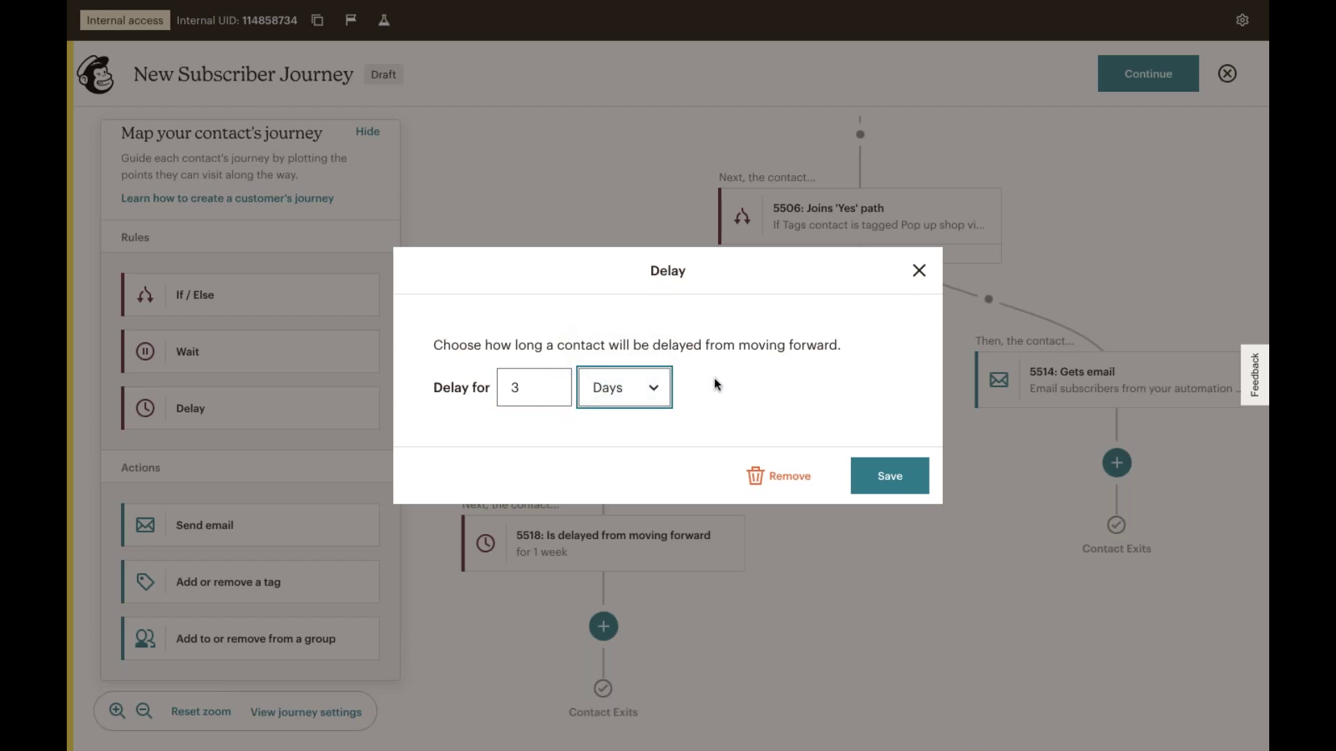
left_click(874, 470)
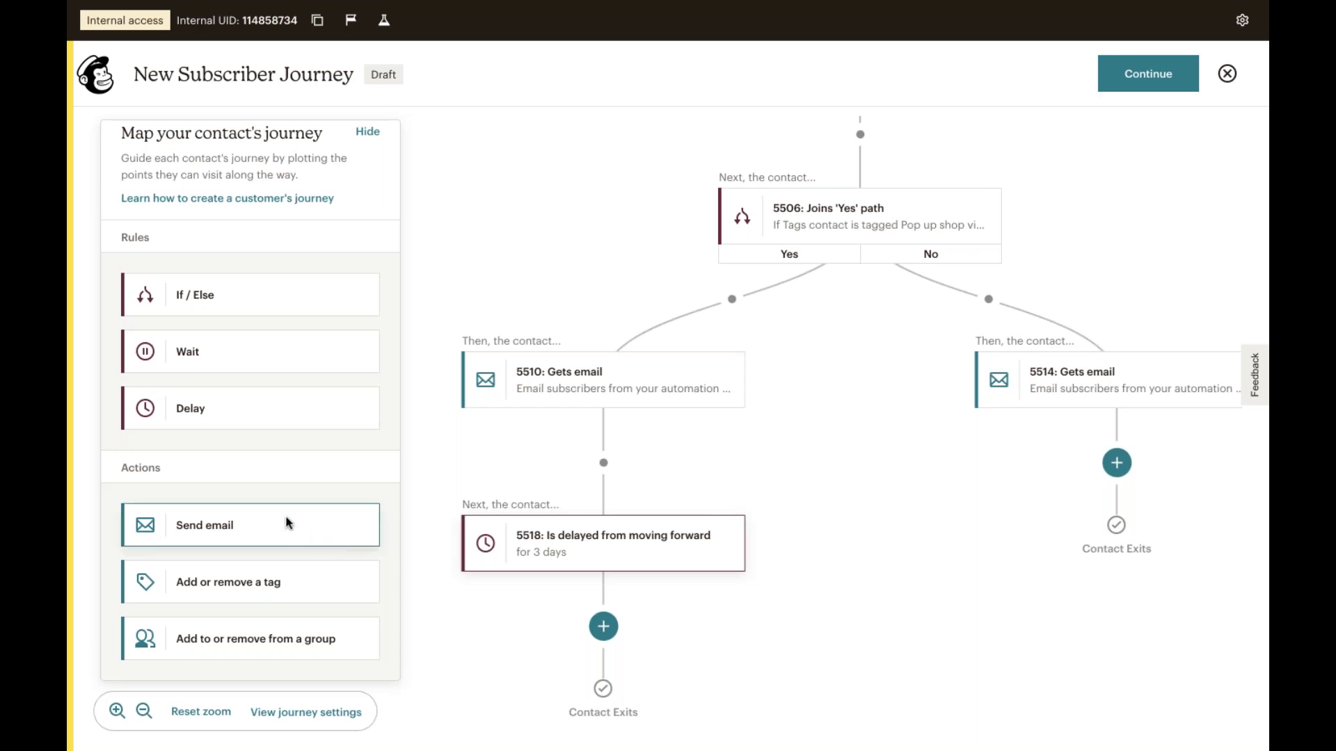
Add a second Send email action after the 3-day delay on the Yes path.
left_click_drag(291, 524, 603, 627)
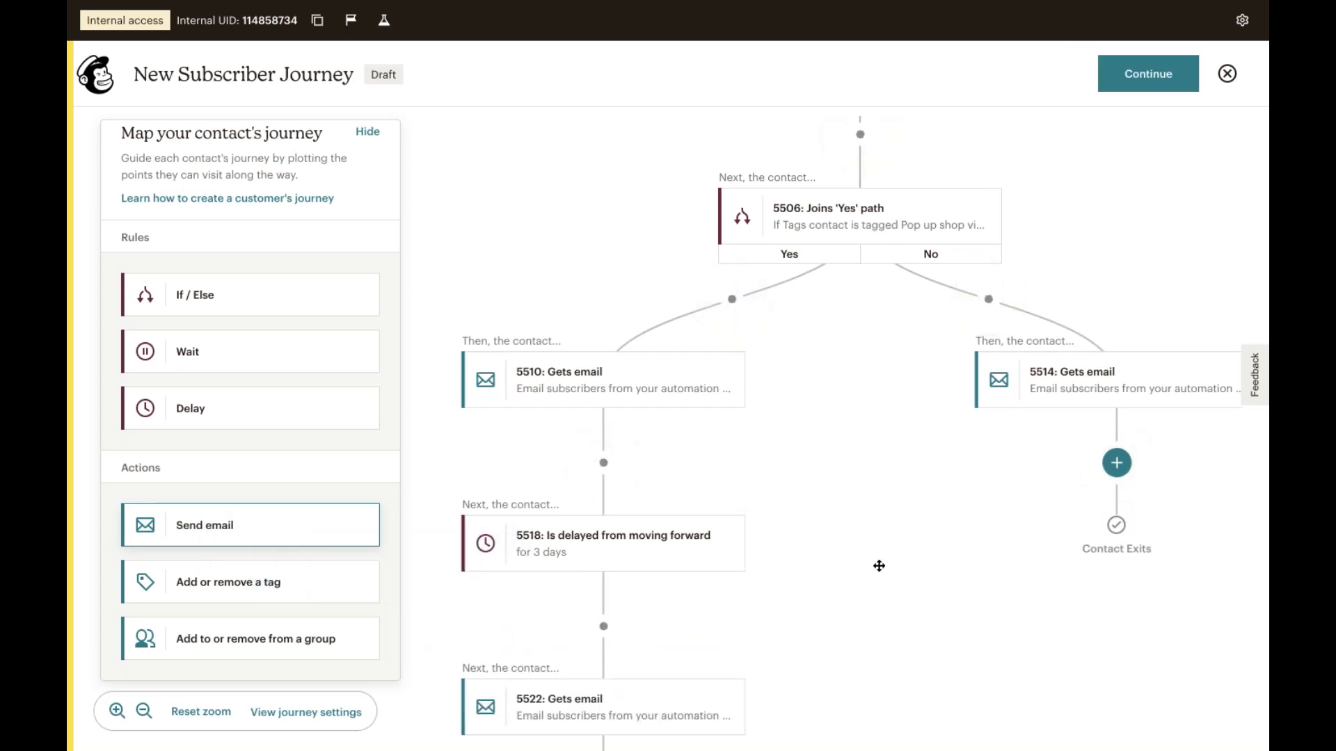
left_click_drag(879, 566, 877, 466)
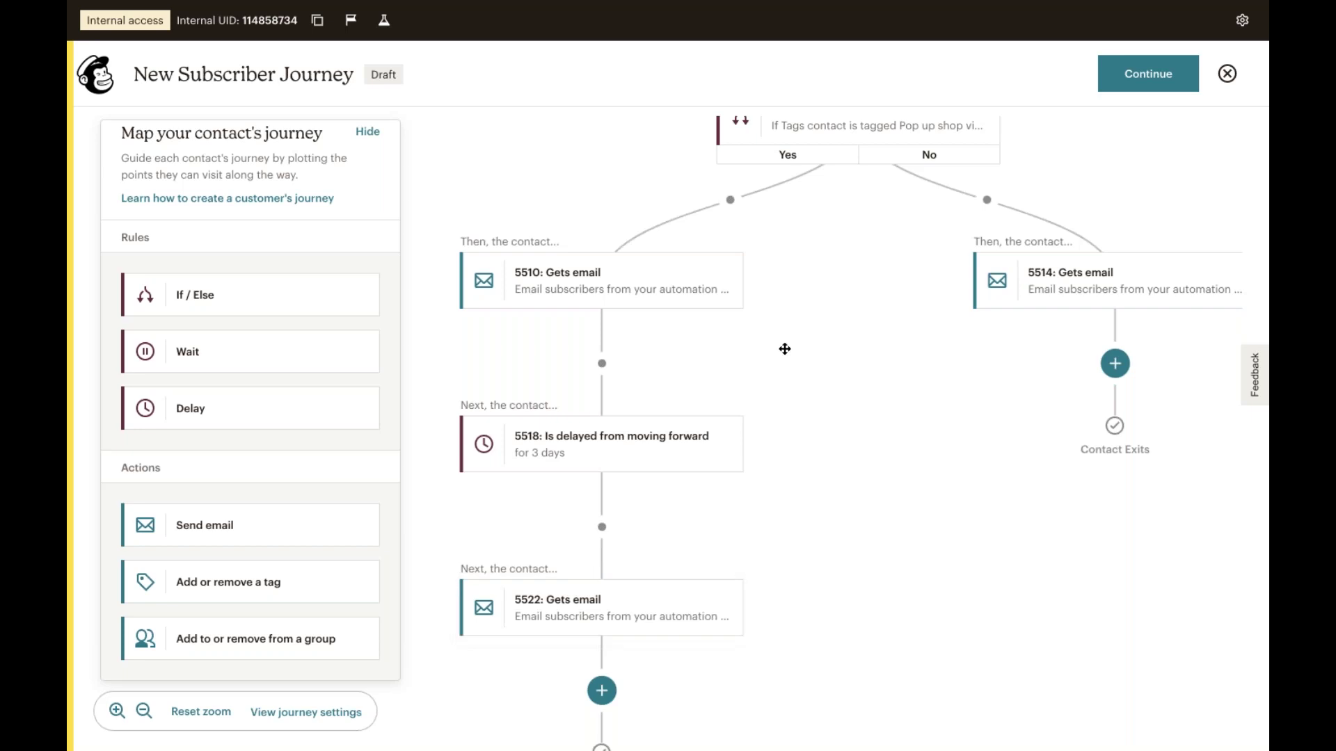
left_click_drag(838, 306, 826, 536)
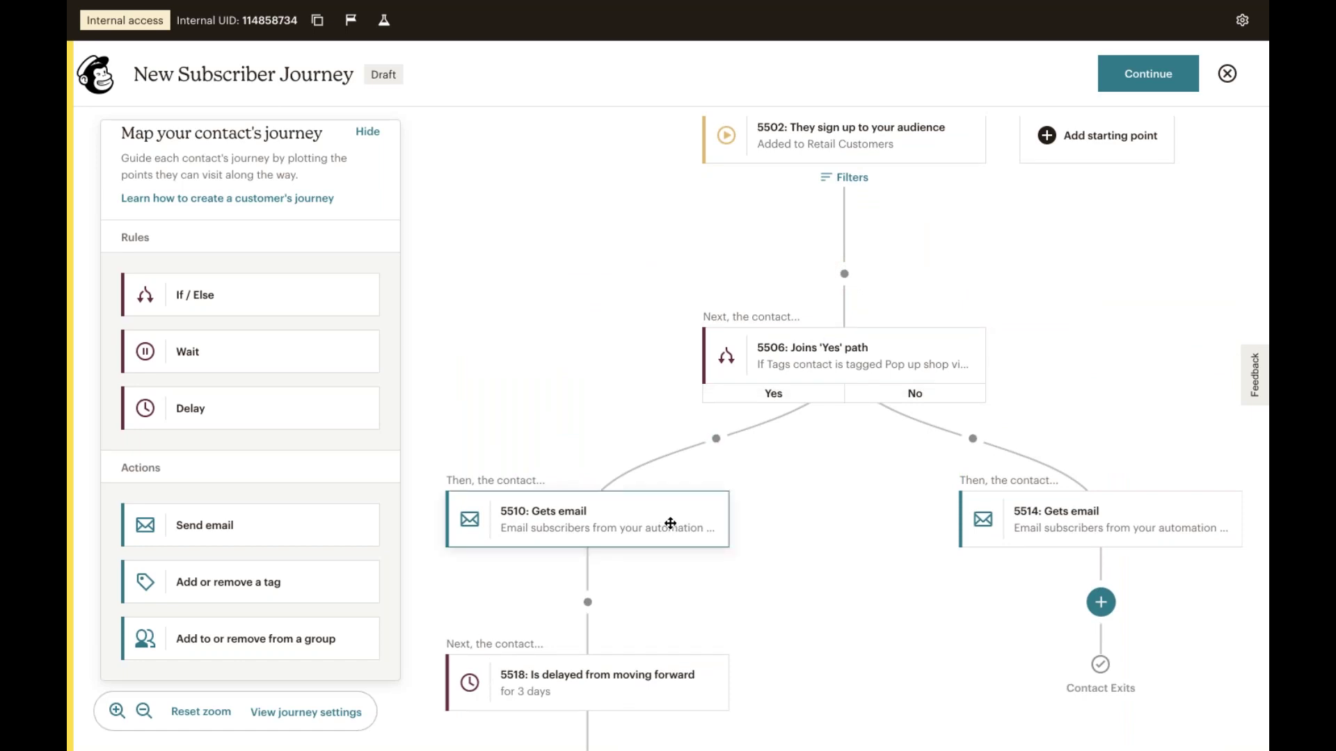
Review the whole journey map and the settings of the No path's email without changing them.
scroll(703, 515, "down", 5)
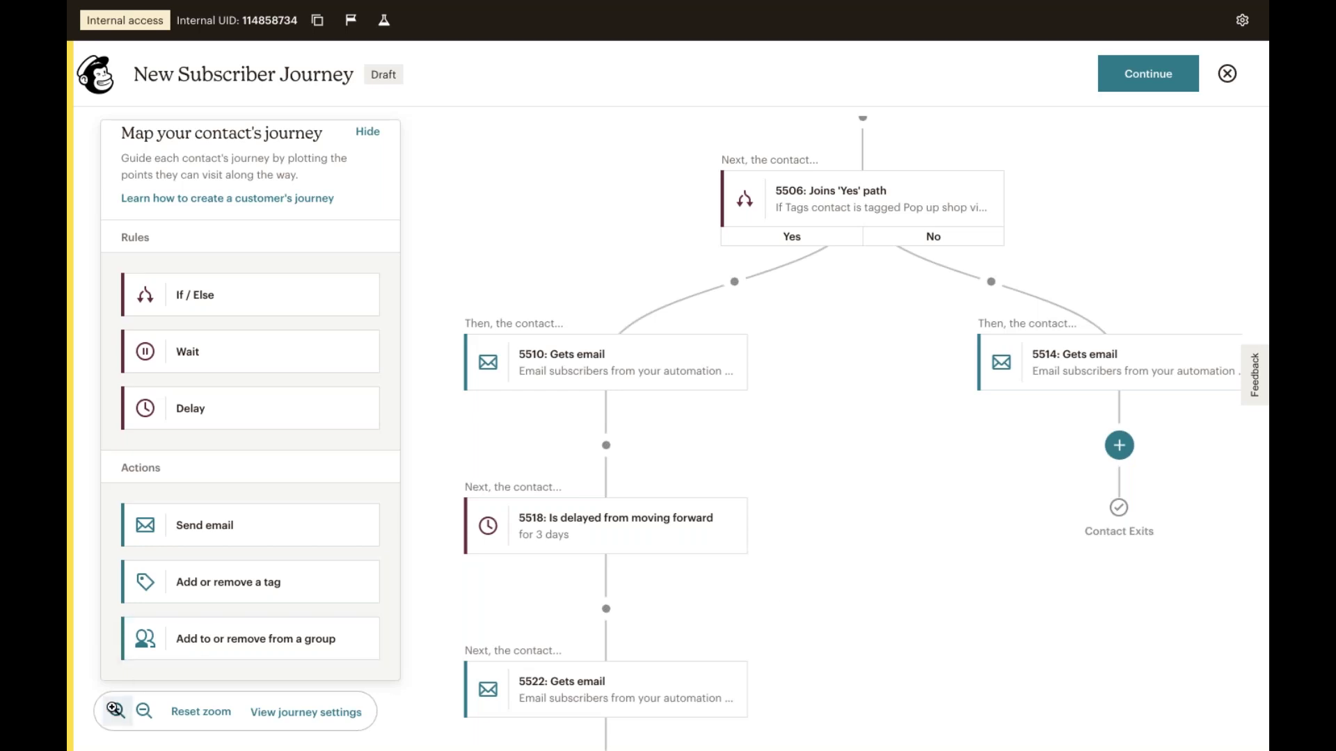
left_click(144, 710)
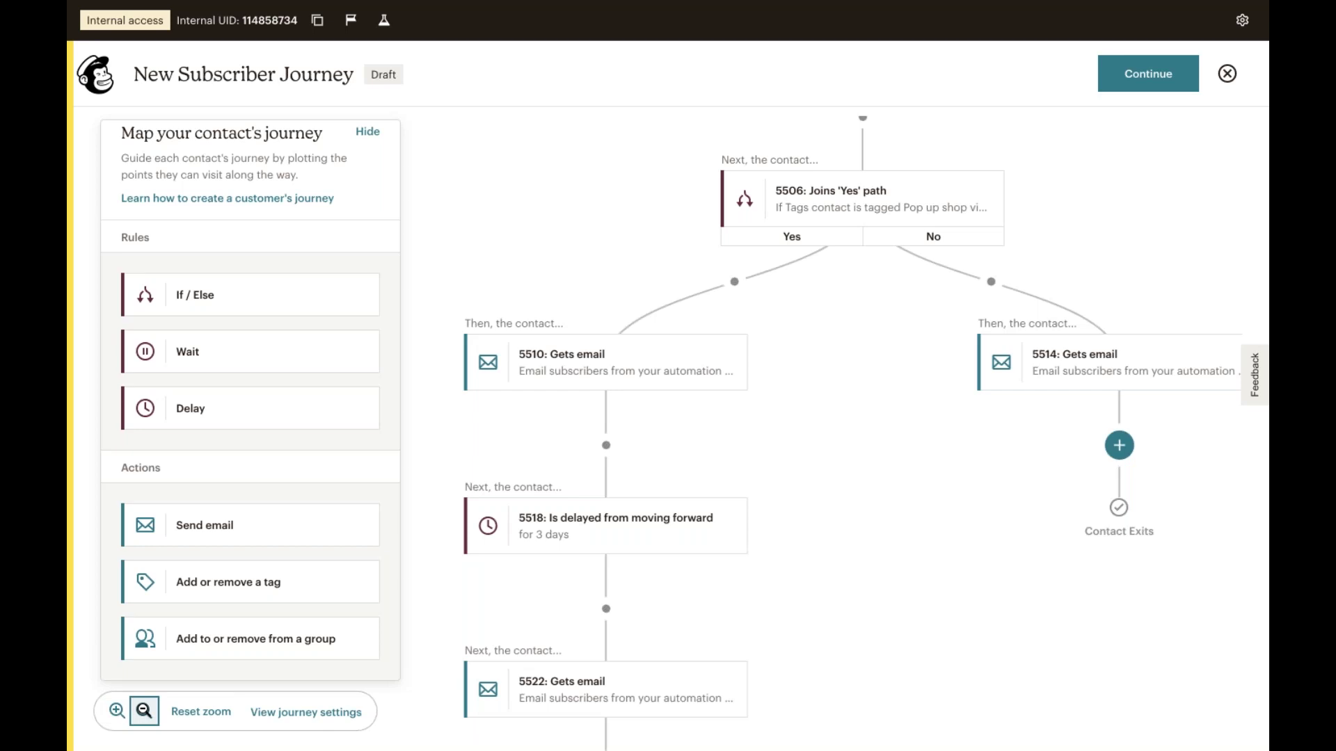
left_click_drag(504, 466, 492, 644)
left_click(117, 710)
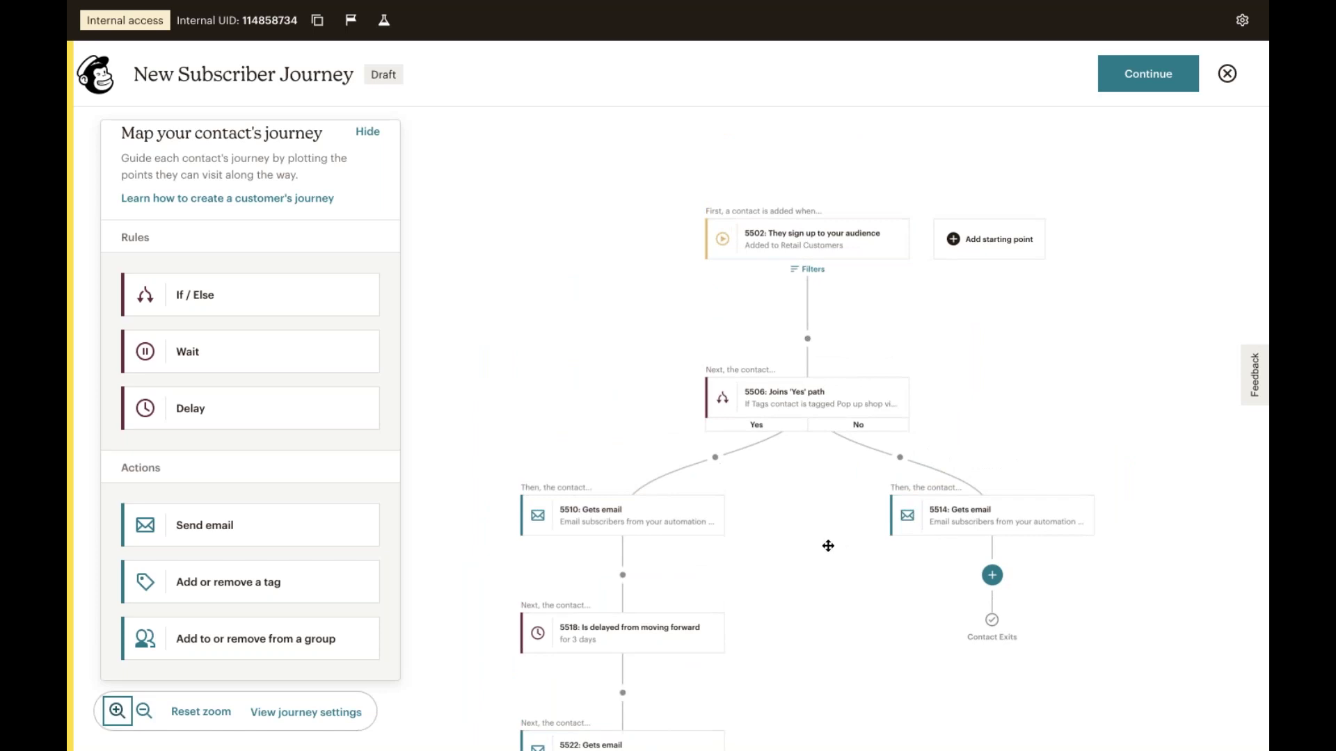
left_click_drag(820, 536, 785, 488)
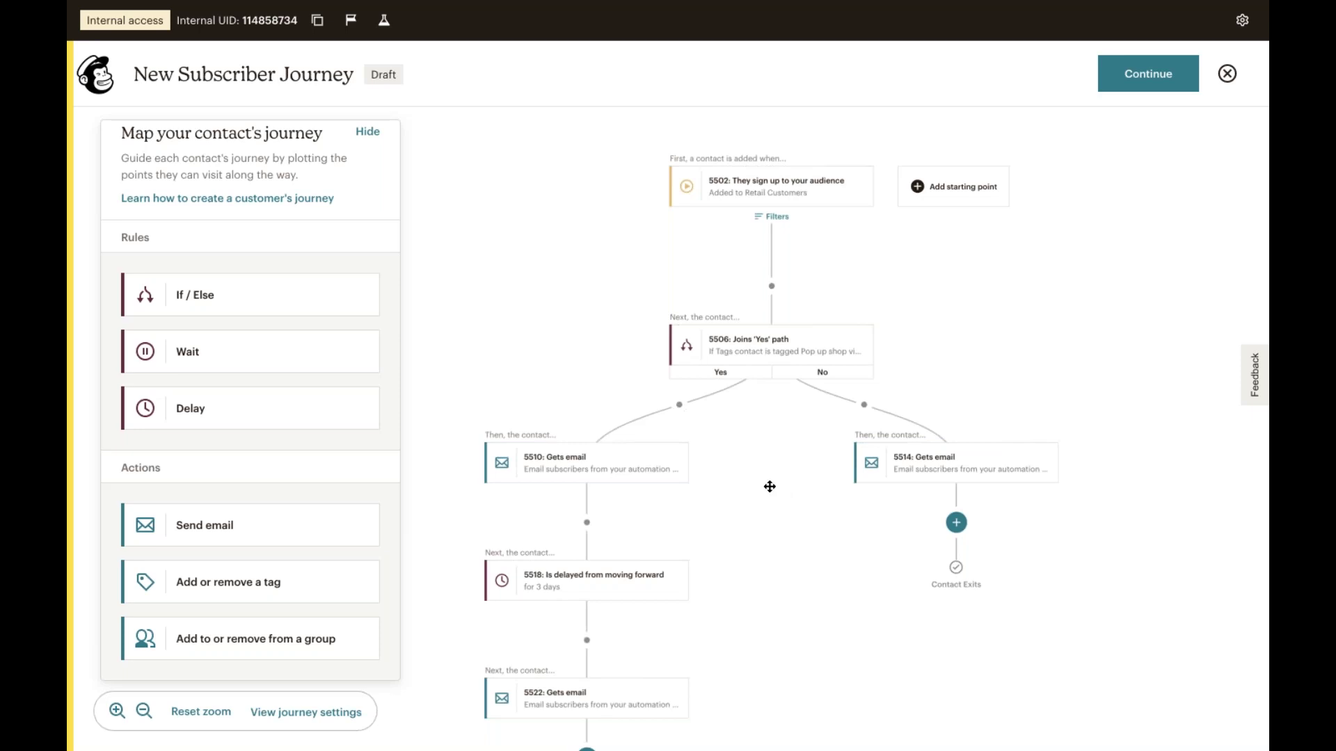
left_click(949, 462)
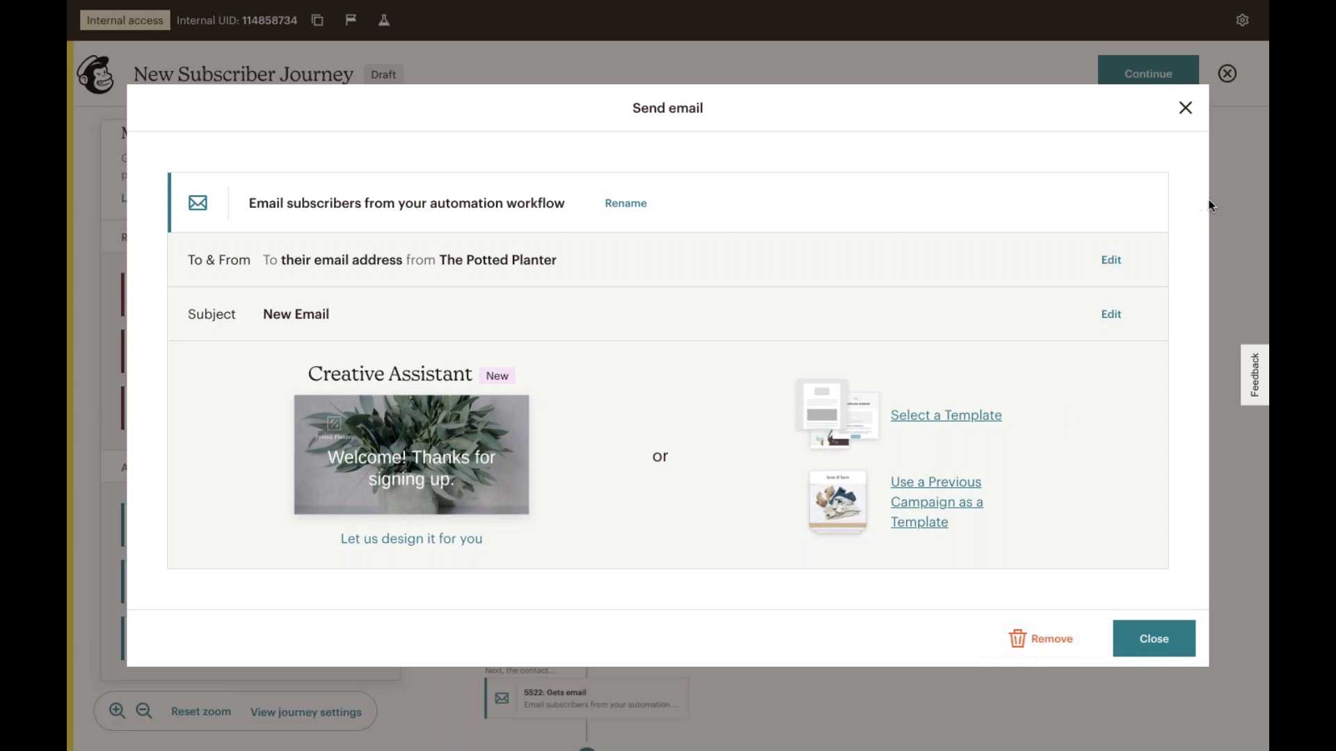
left_click(1185, 109)
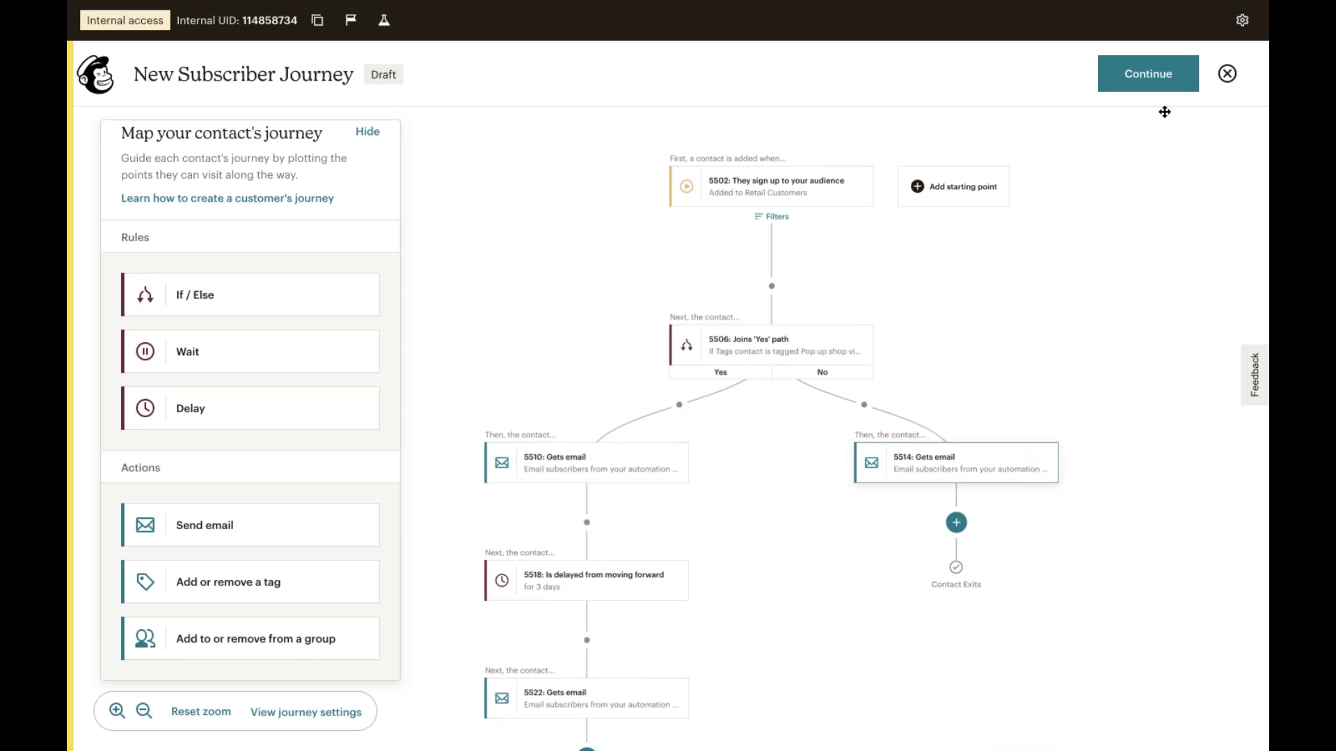
Exit the journey builder, then review the journeys' statistics and the actions available for the Fall Promo journey.
left_click(1226, 74)
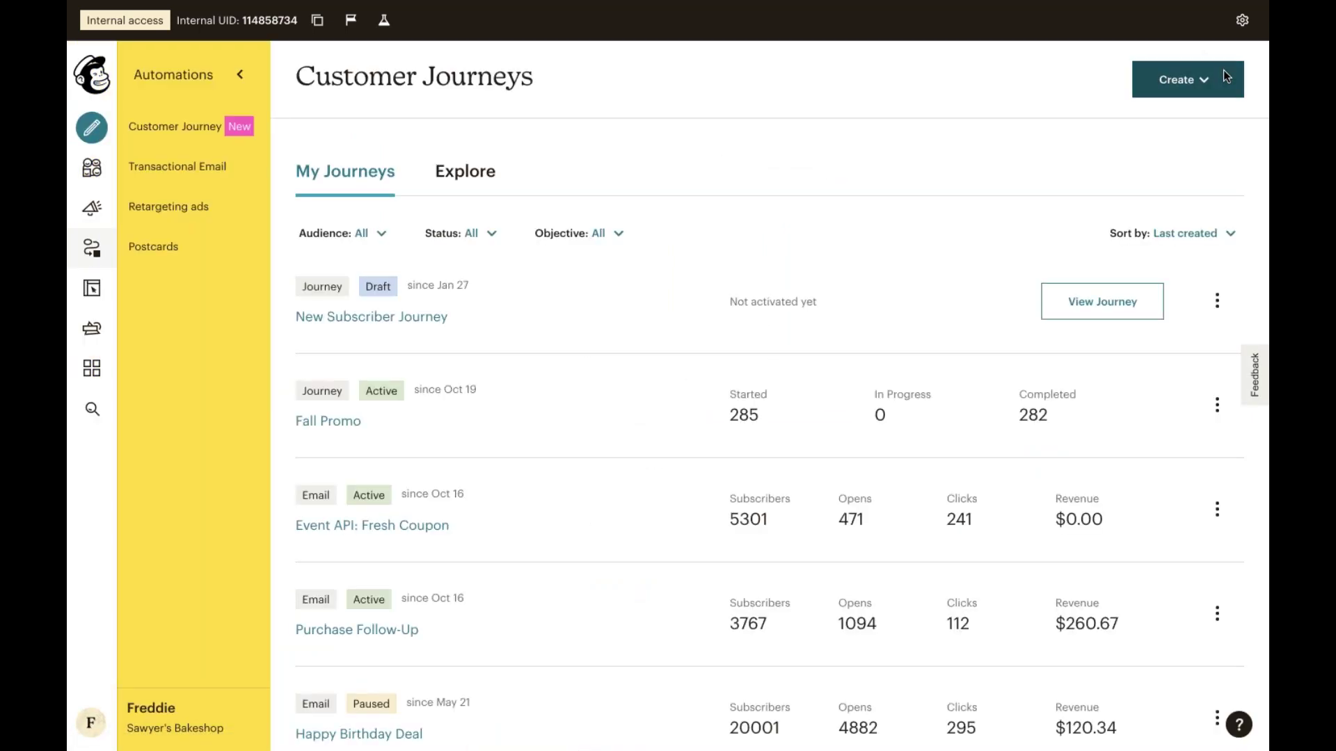
scroll(1016, 337, "down", 1)
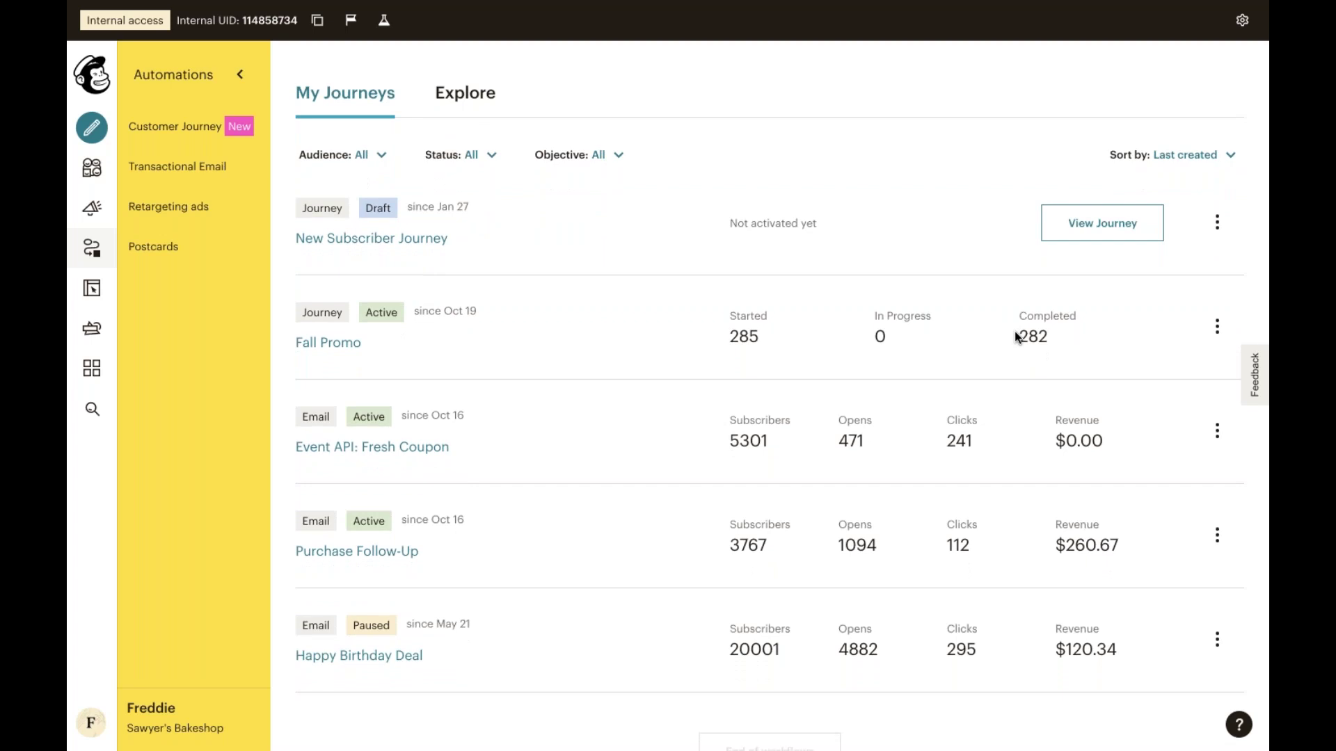
scroll(1014, 331, "down", 1)
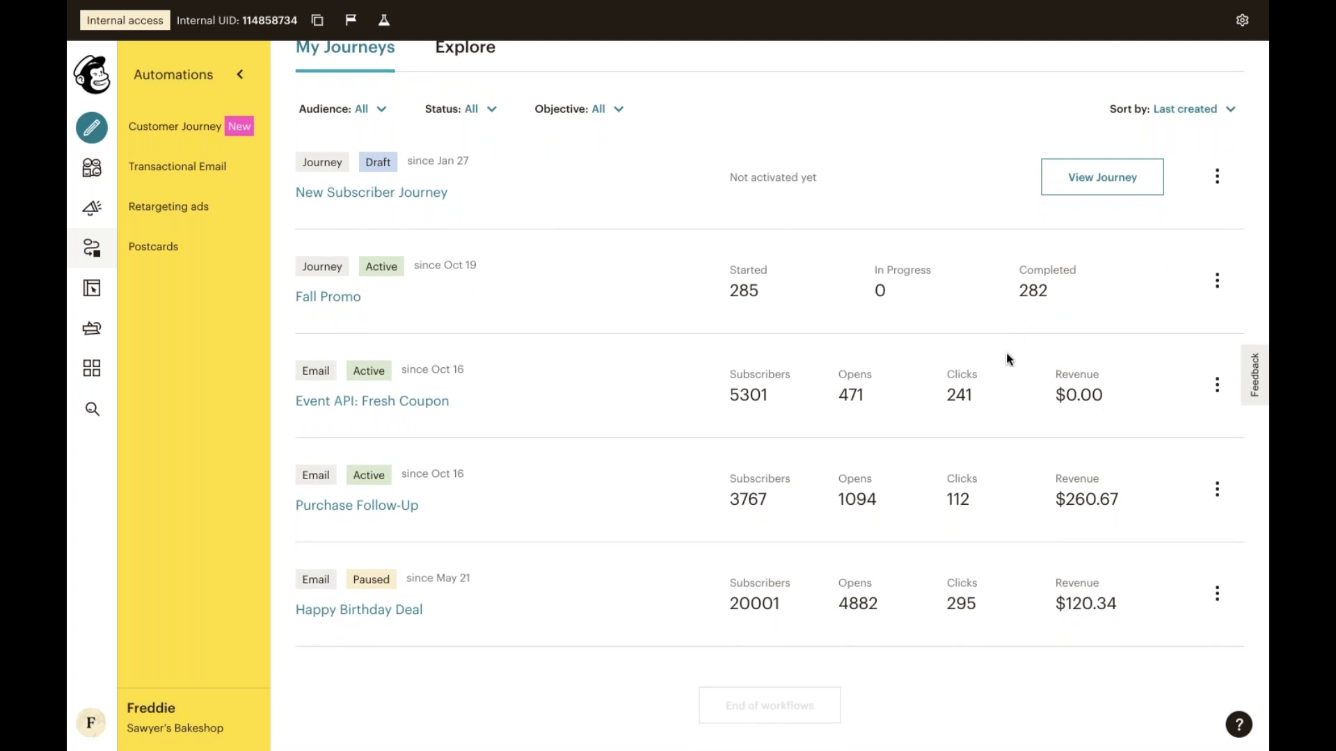
scroll(1006, 354, "down", 1)
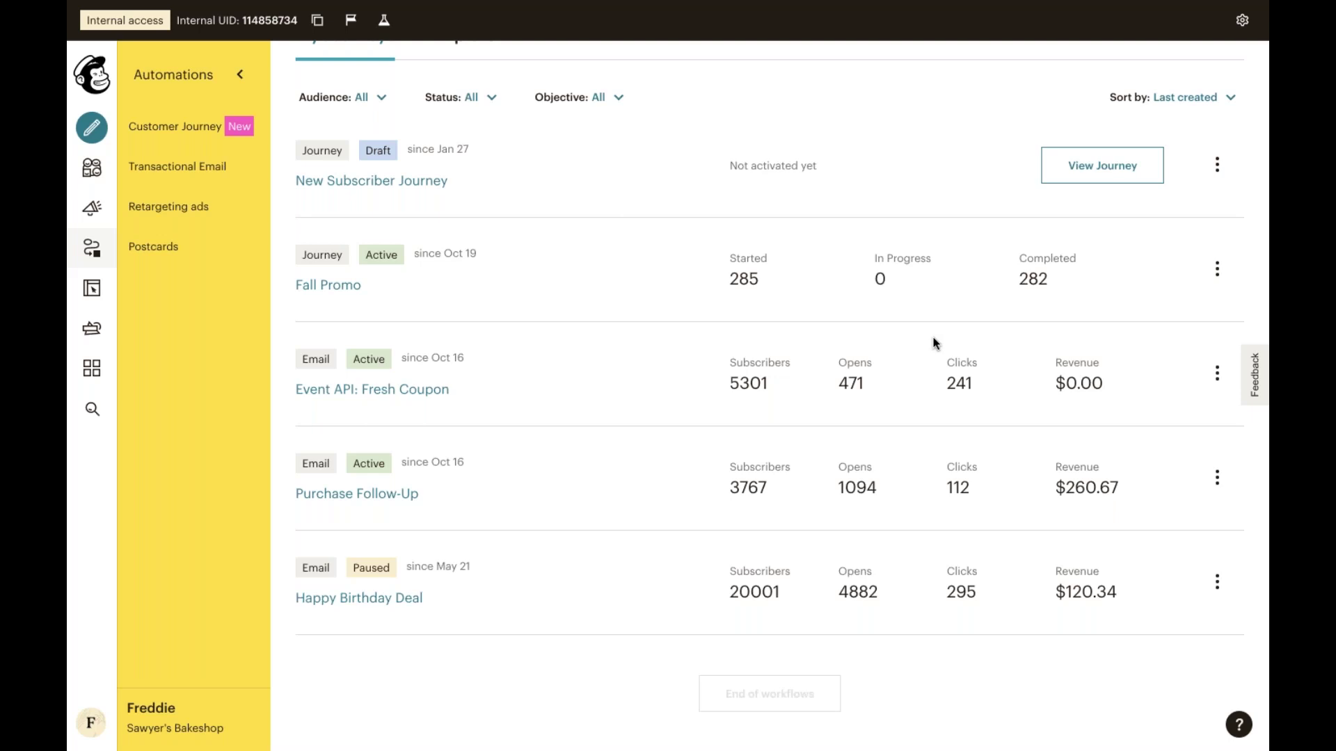
scroll(933, 342, "up", 1)
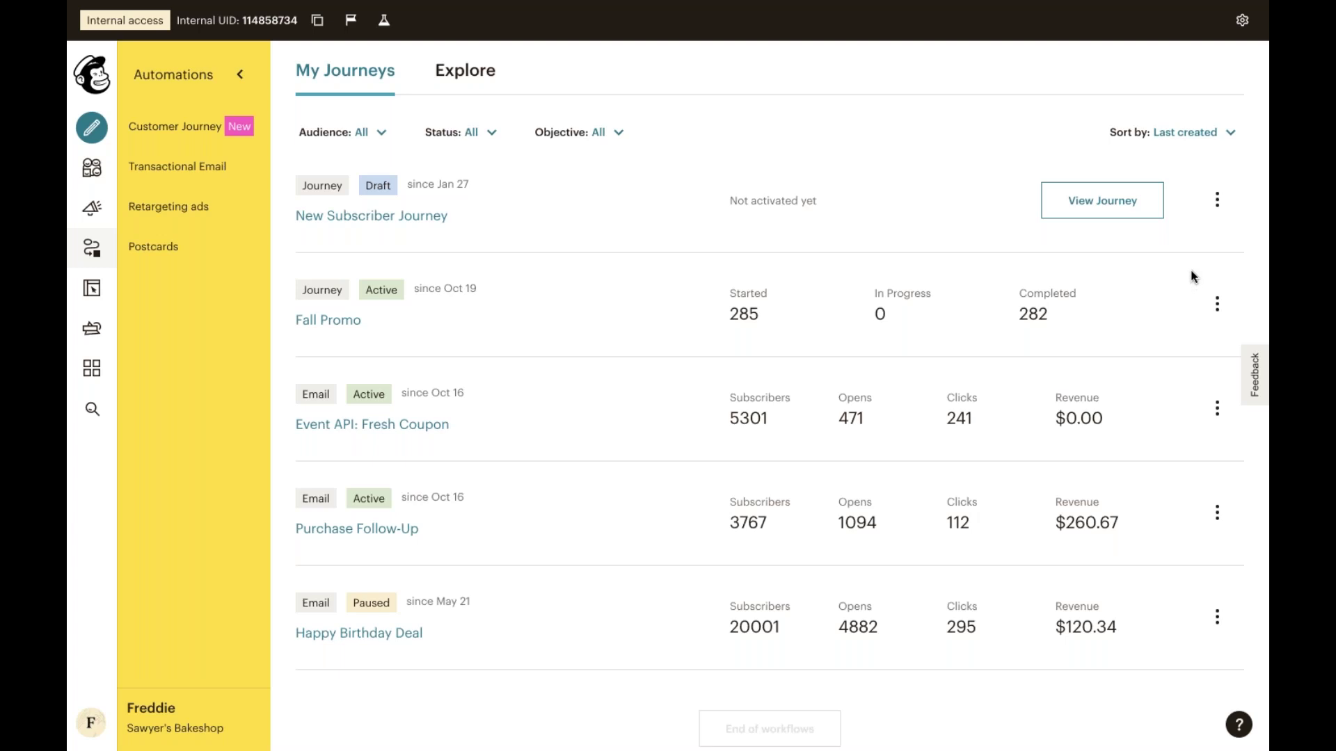
left_click(1212, 299)
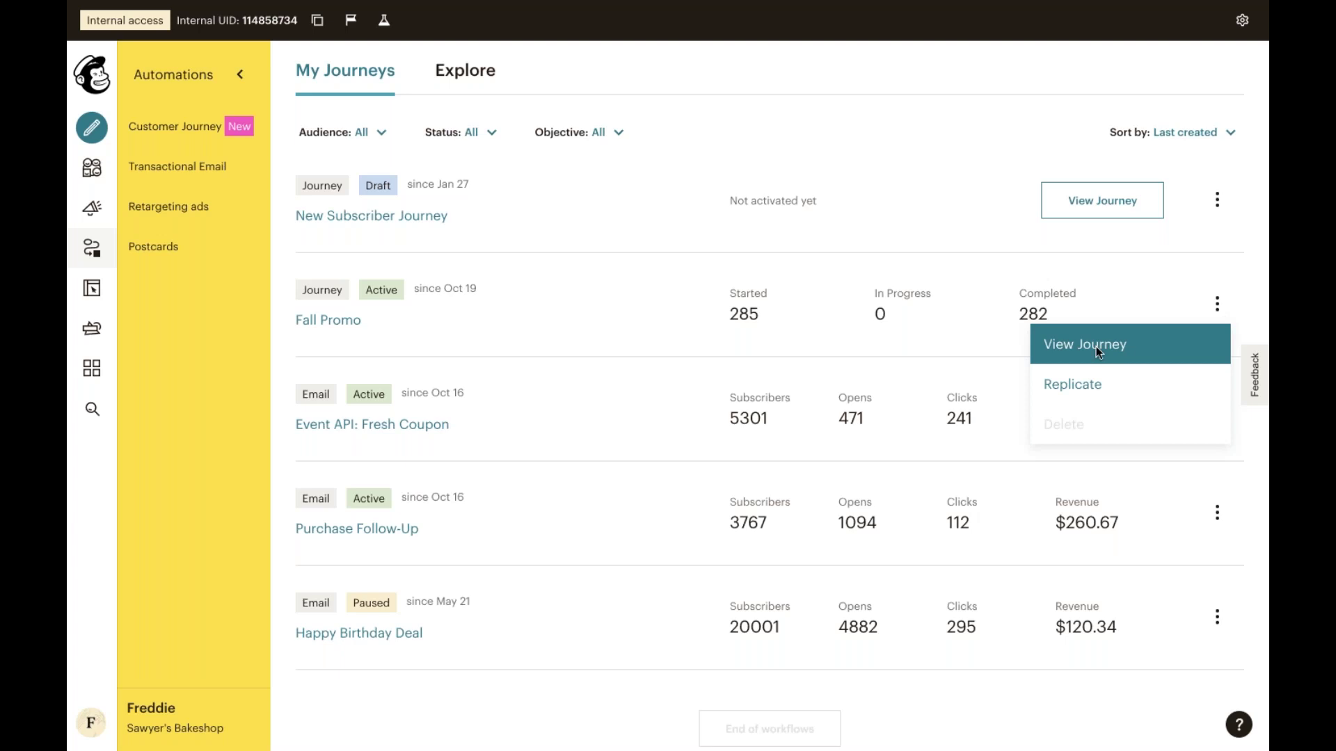
left_click(1120, 277)
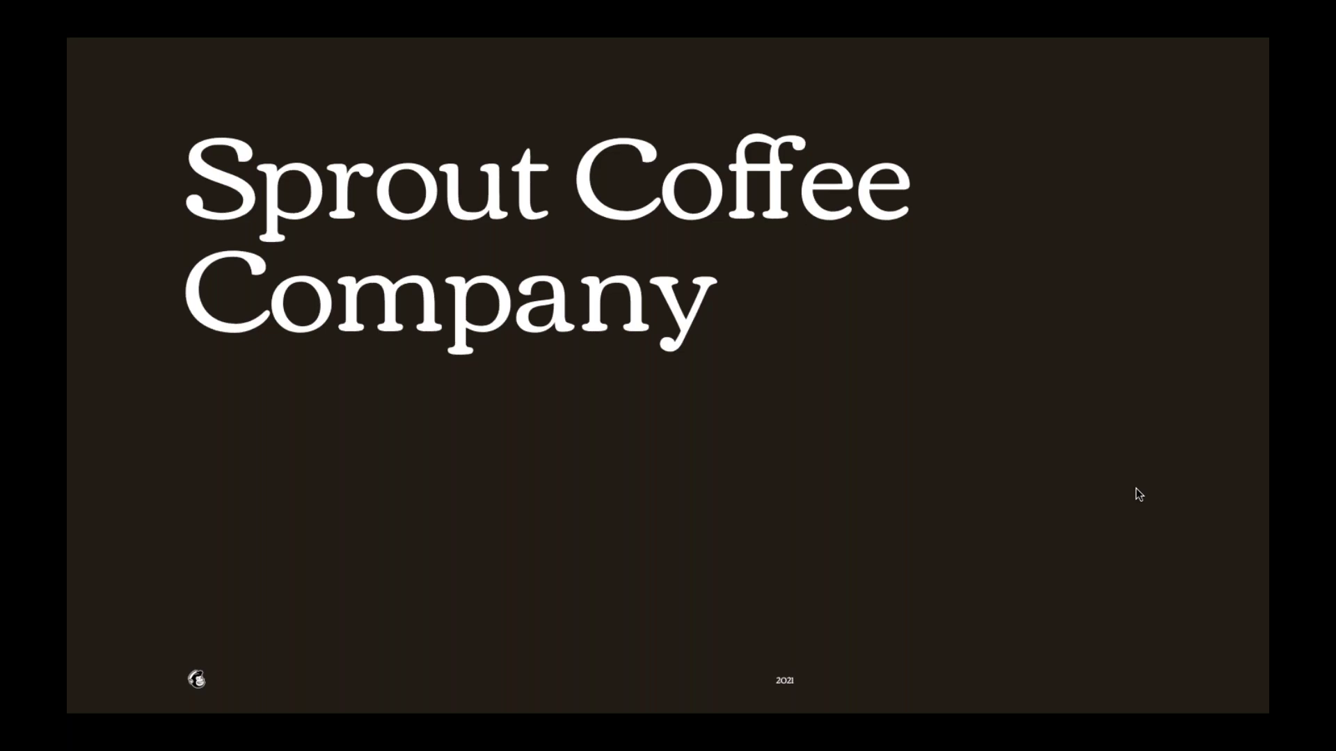
key("Right")
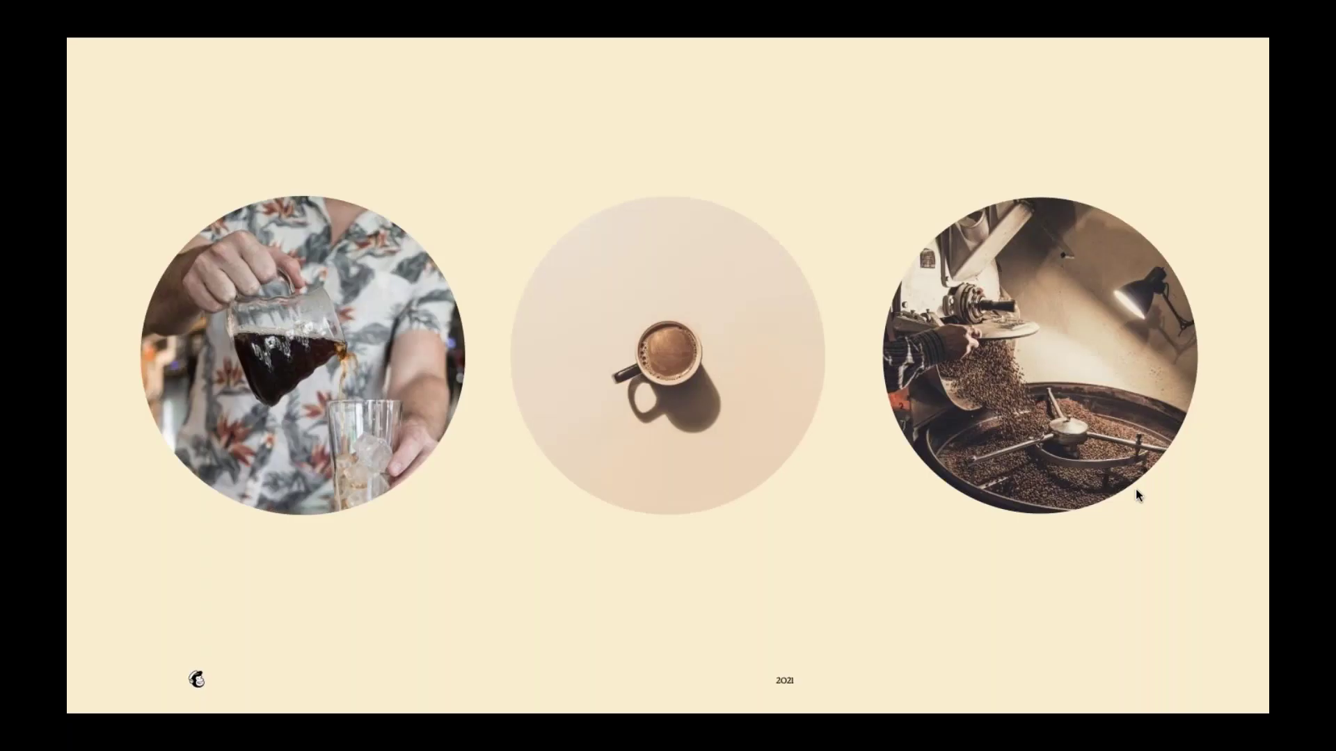